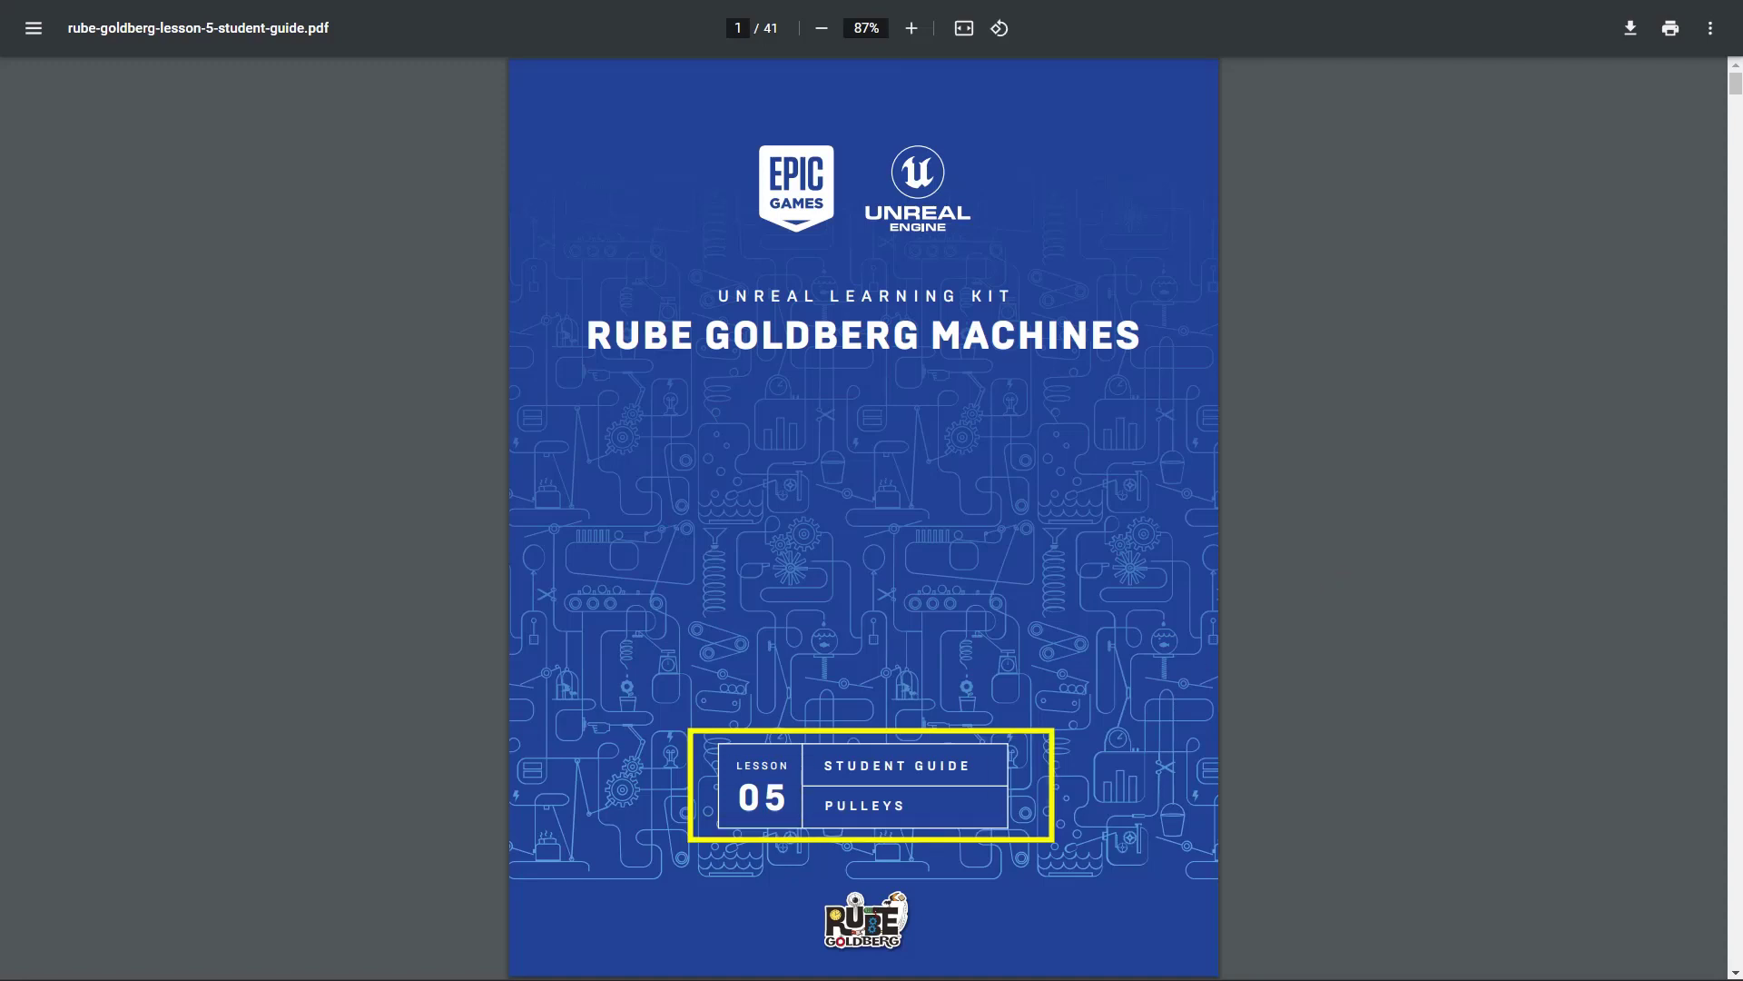
Step: Jump the PDF guide to 'Interface Challenge: Do You Even Domino?' on page 15
{"action": "scroll", "coordinate": [1344, 741], "scroll_direction": "down", "scroll_amount": 9}
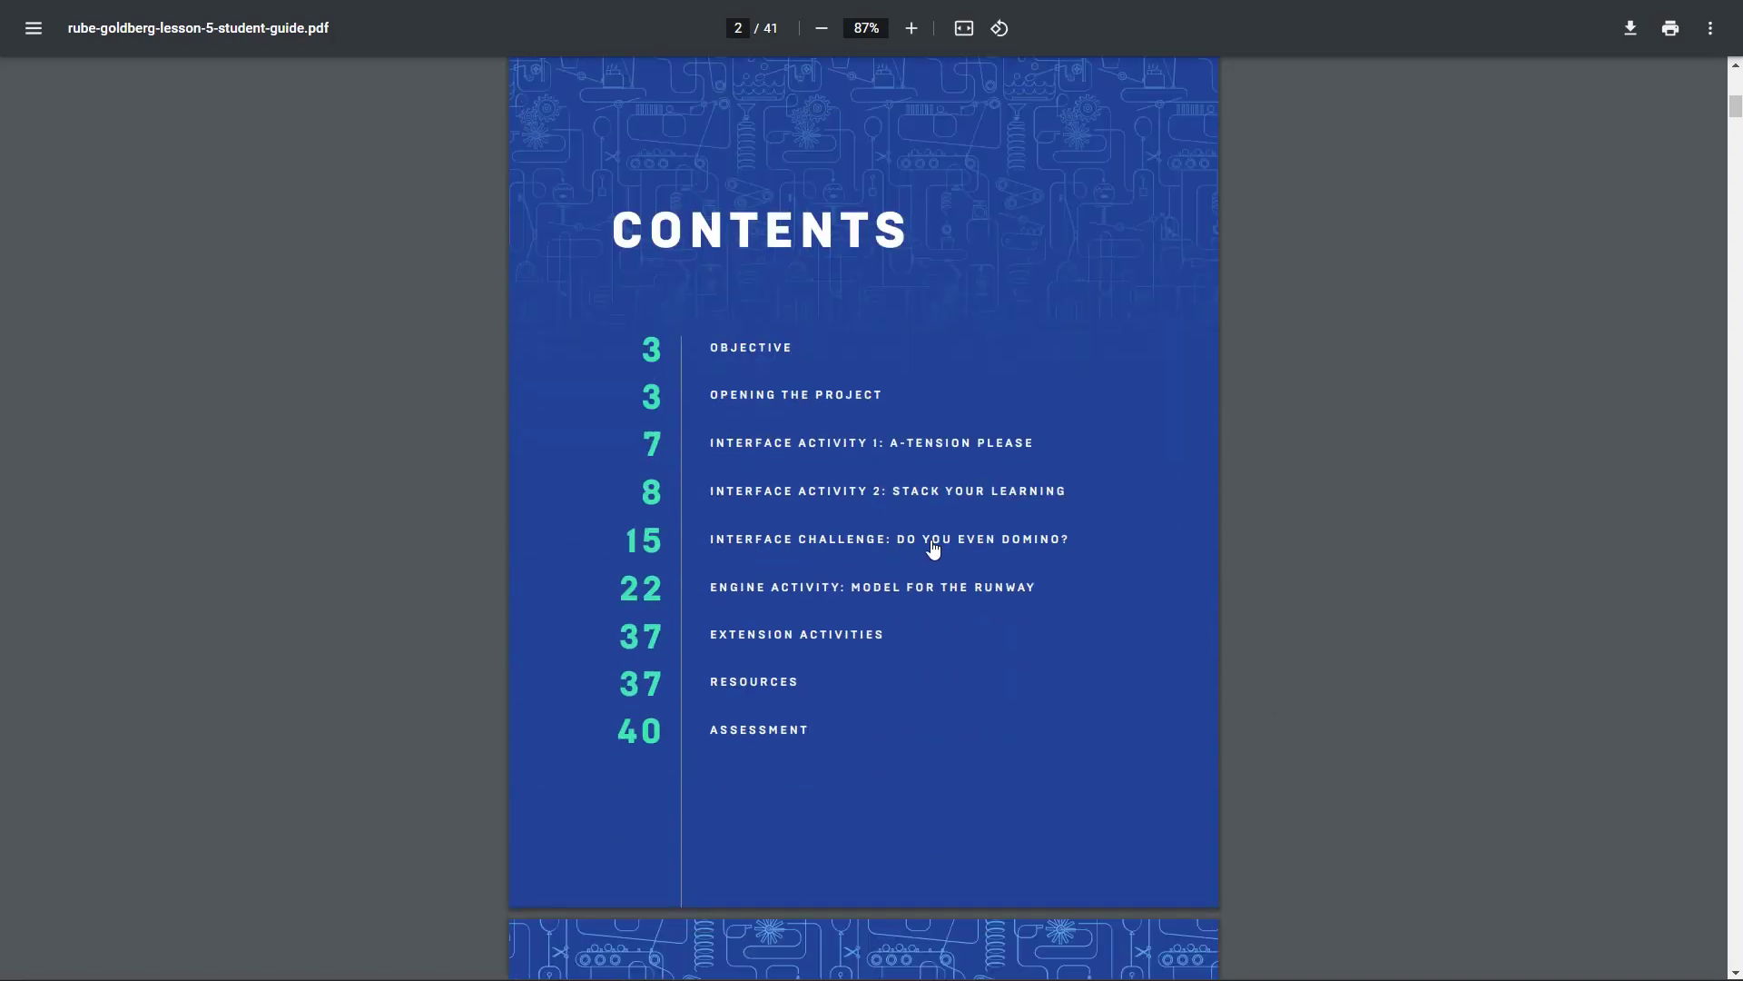
{"action": "left_click", "coordinate": [979, 551]}
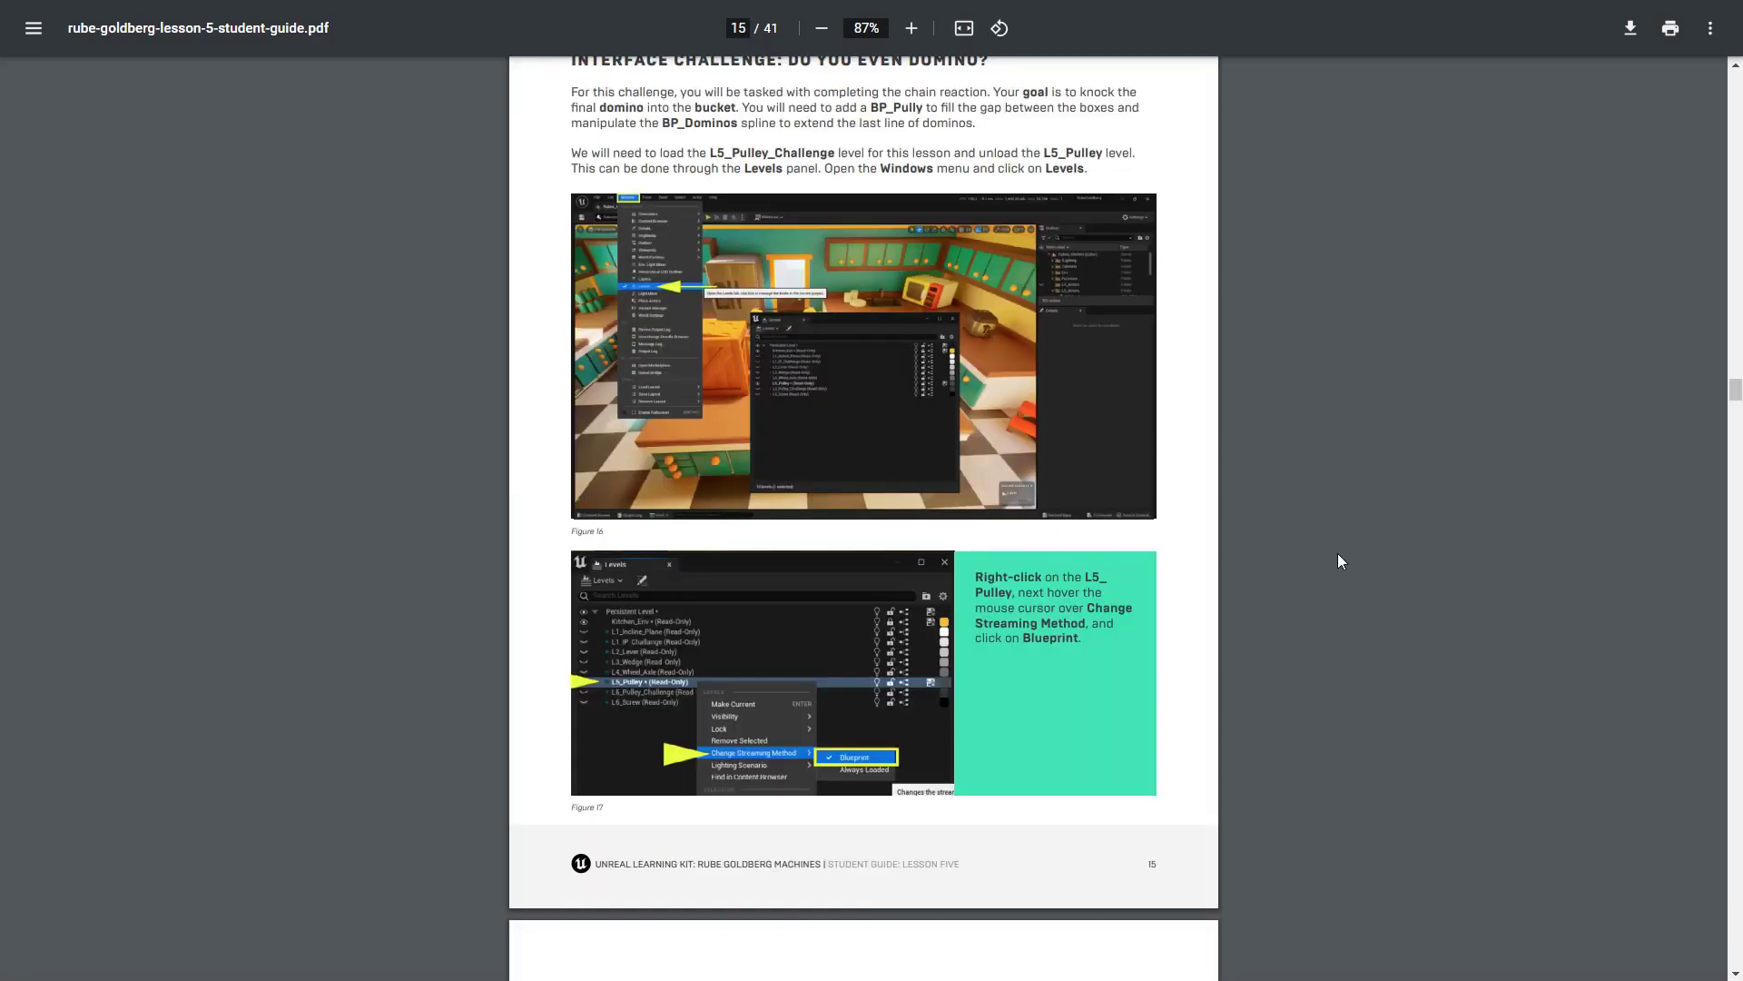
{"action": "scroll", "coordinate": [1337, 553], "scroll_direction": "up", "scroll_amount": 2}
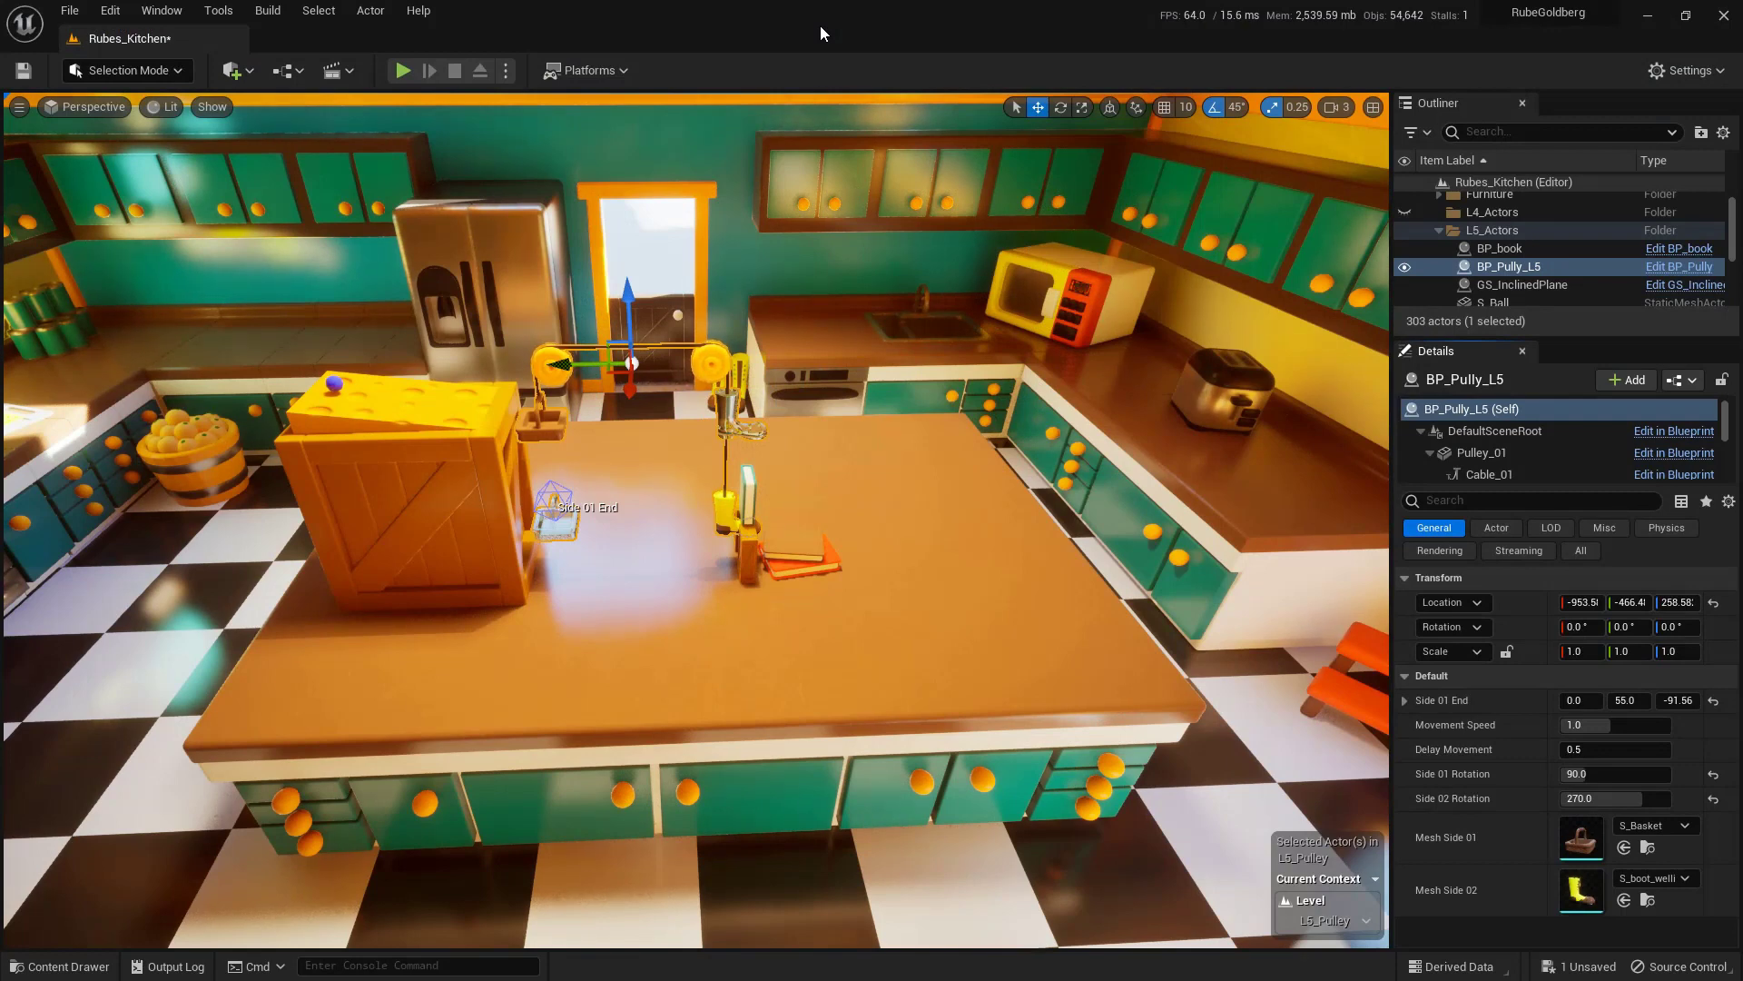
Step: In the Levels window, set L5_Pulley to Blueprint streaming and hide it
{"action": "left_click", "coordinate": [169, 12]}
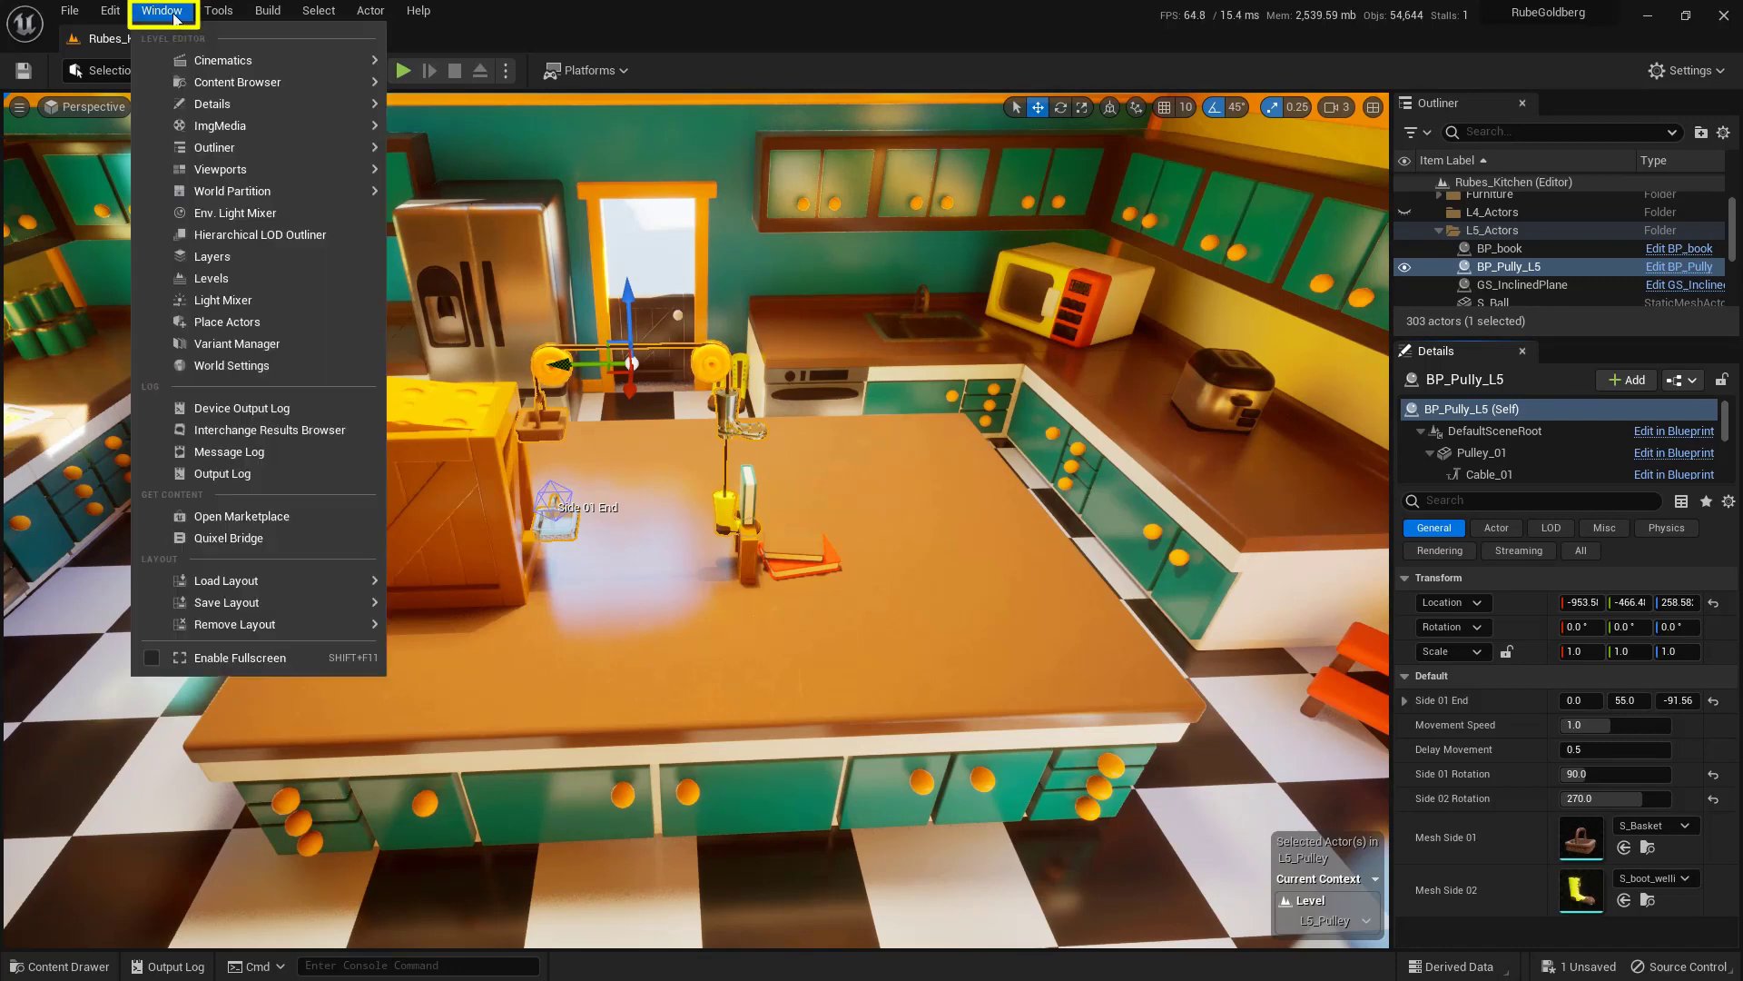
{"action": "left_click", "coordinate": [307, 287]}
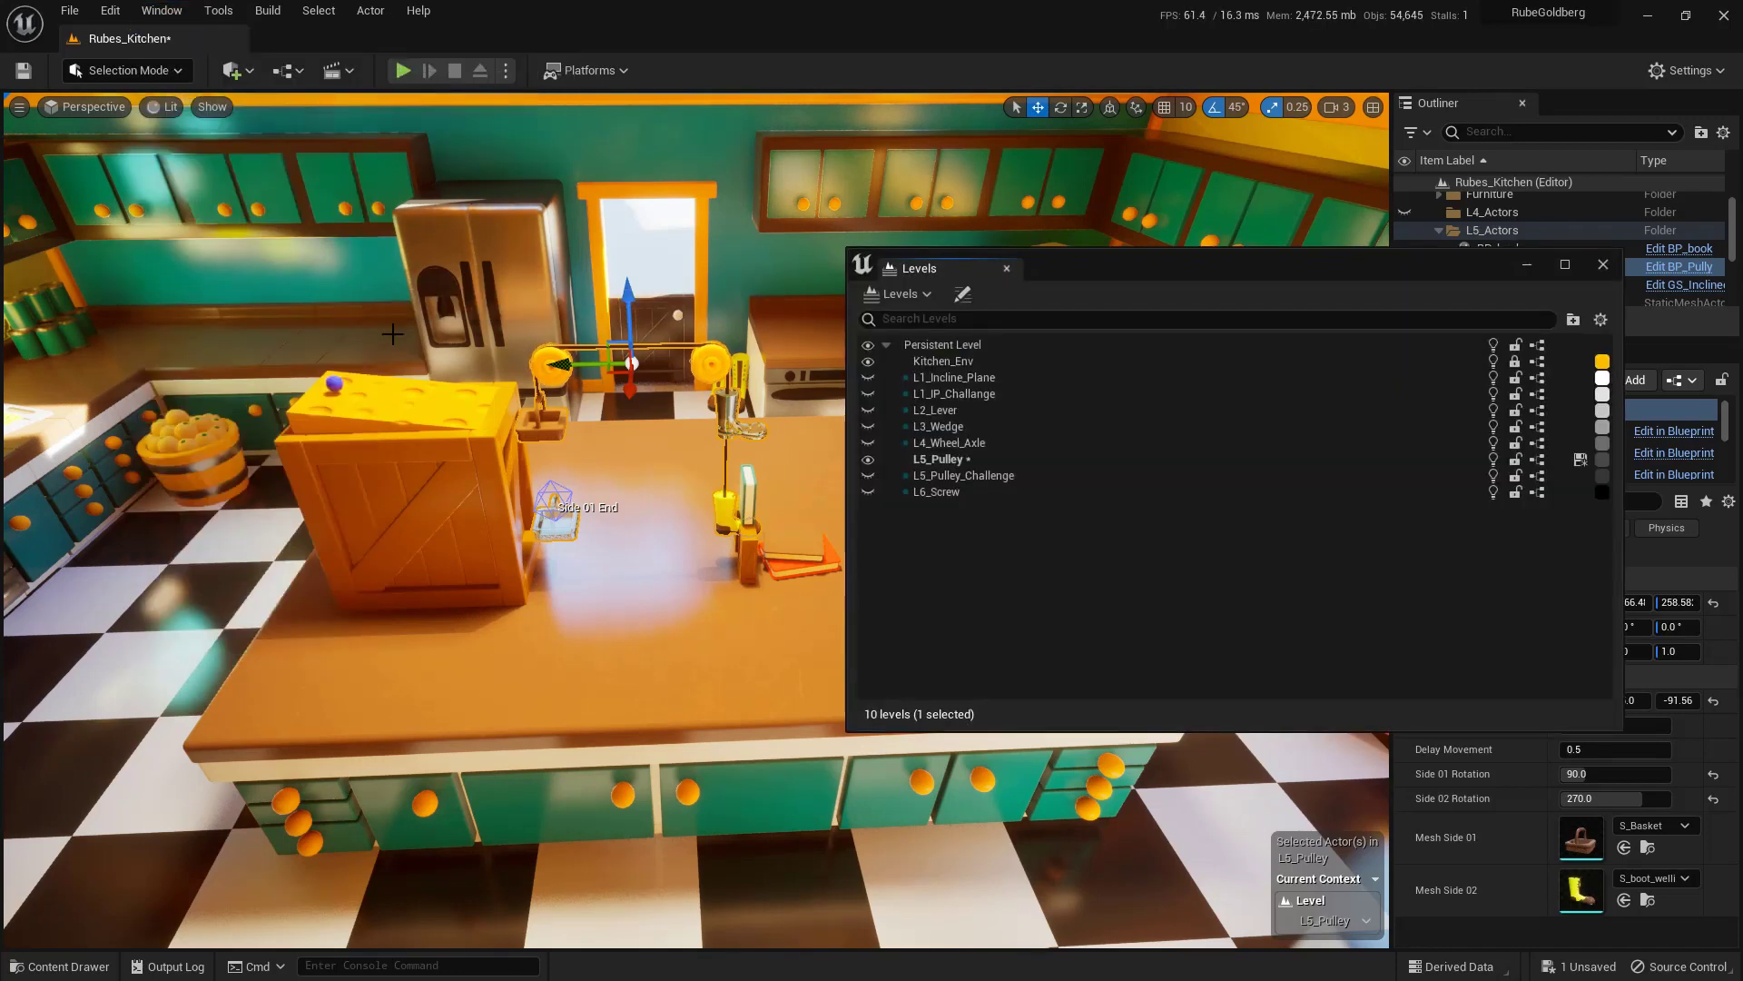
{"action": "left_click", "coordinate": [963, 461]}
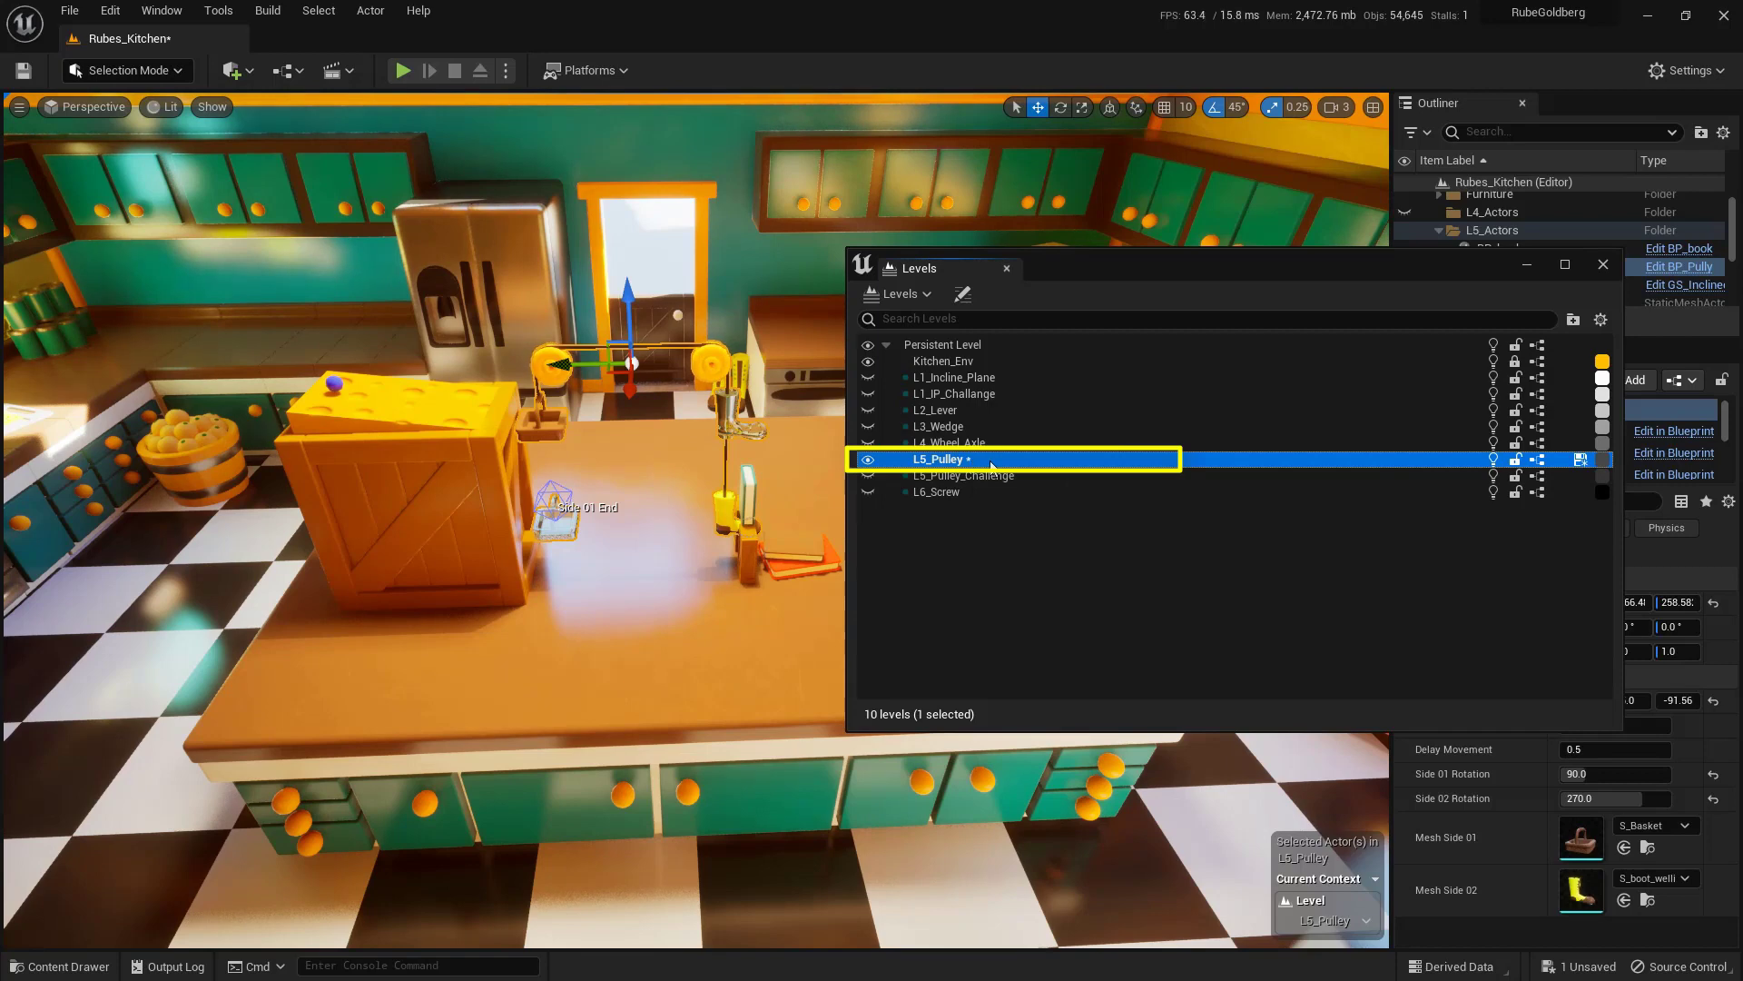
{"action": "right_click", "coordinate": [1008, 463]}
{"action": "mouse_move", "coordinate": [1129, 581]}
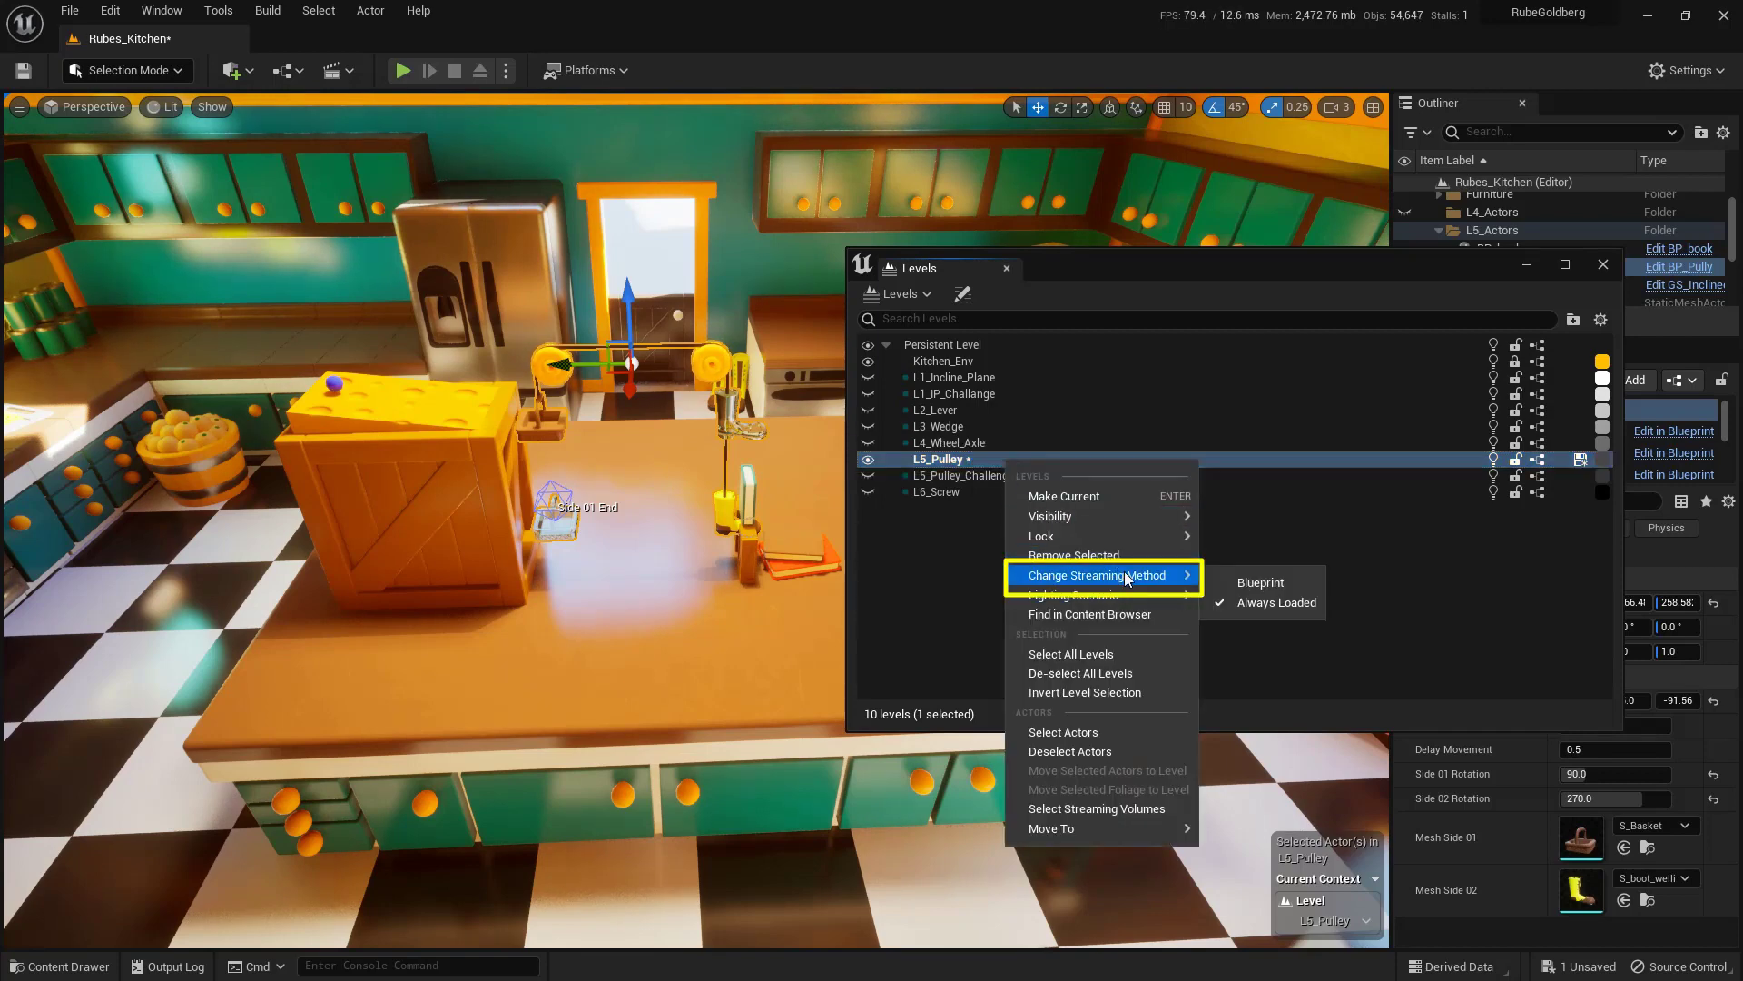
{"action": "left_click", "coordinate": [1304, 589]}
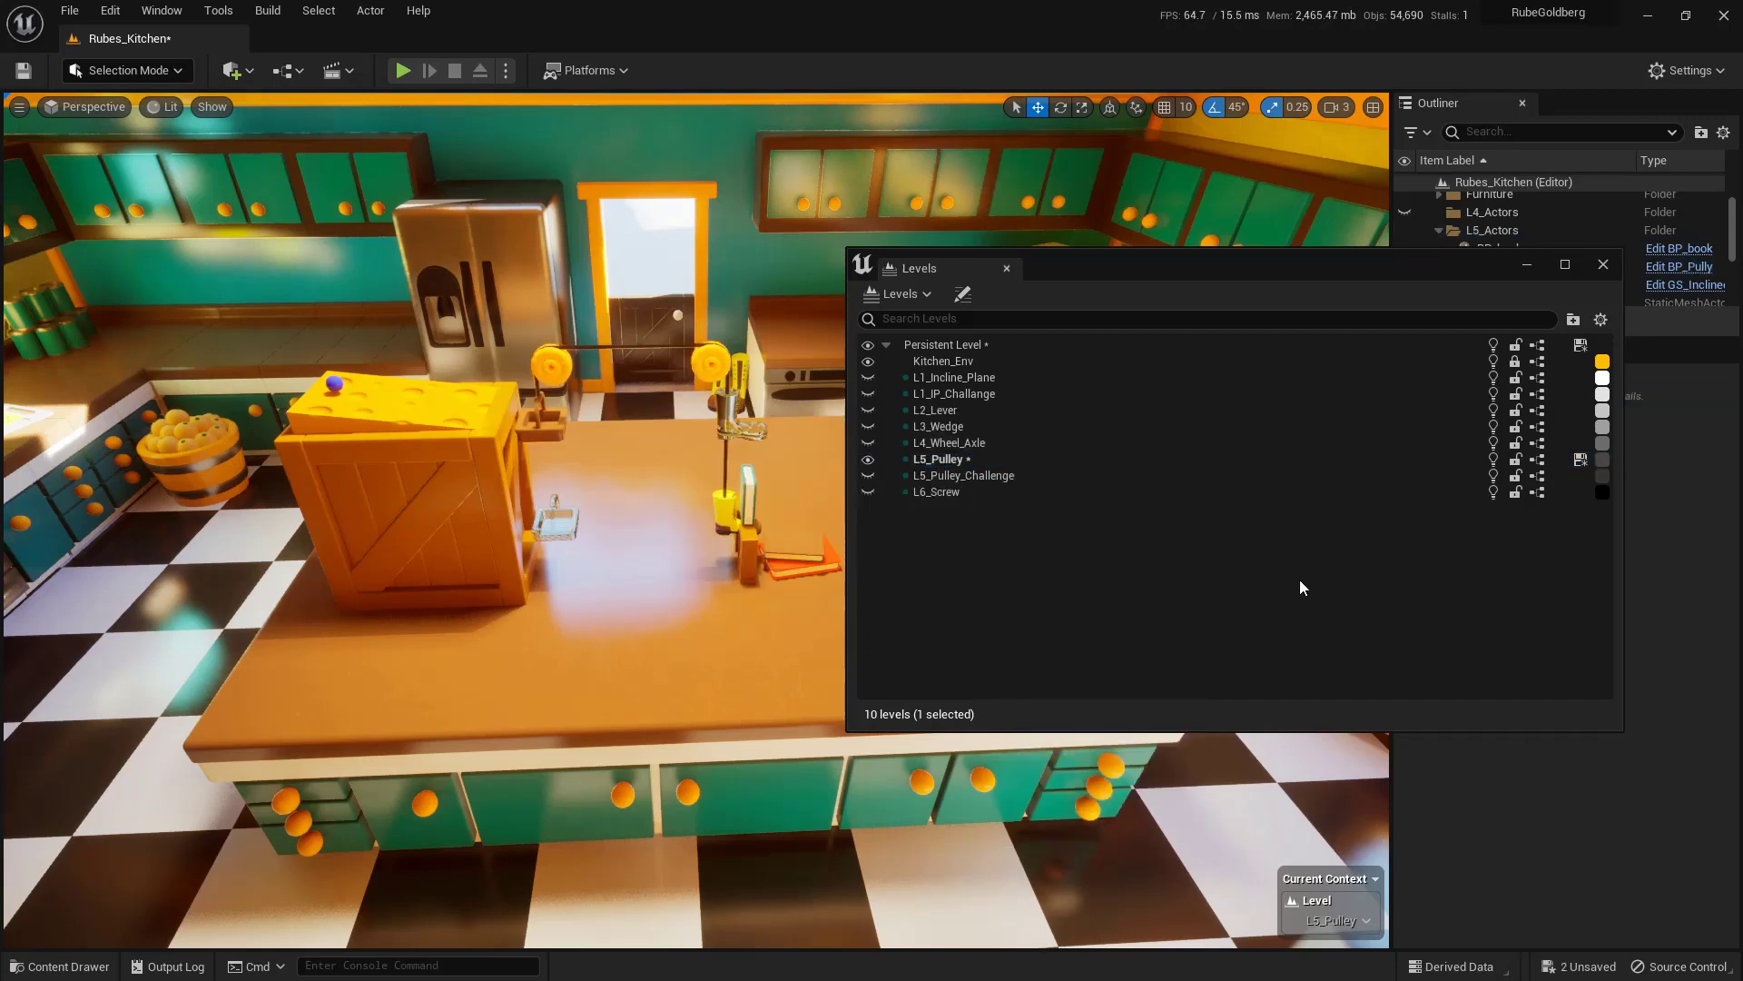
{"action": "left_click", "coordinate": [868, 460]}
Step: Change L5_Pulley_Challenge's streaming method to Always Loaded
{"action": "left_click", "coordinate": [1034, 477]}
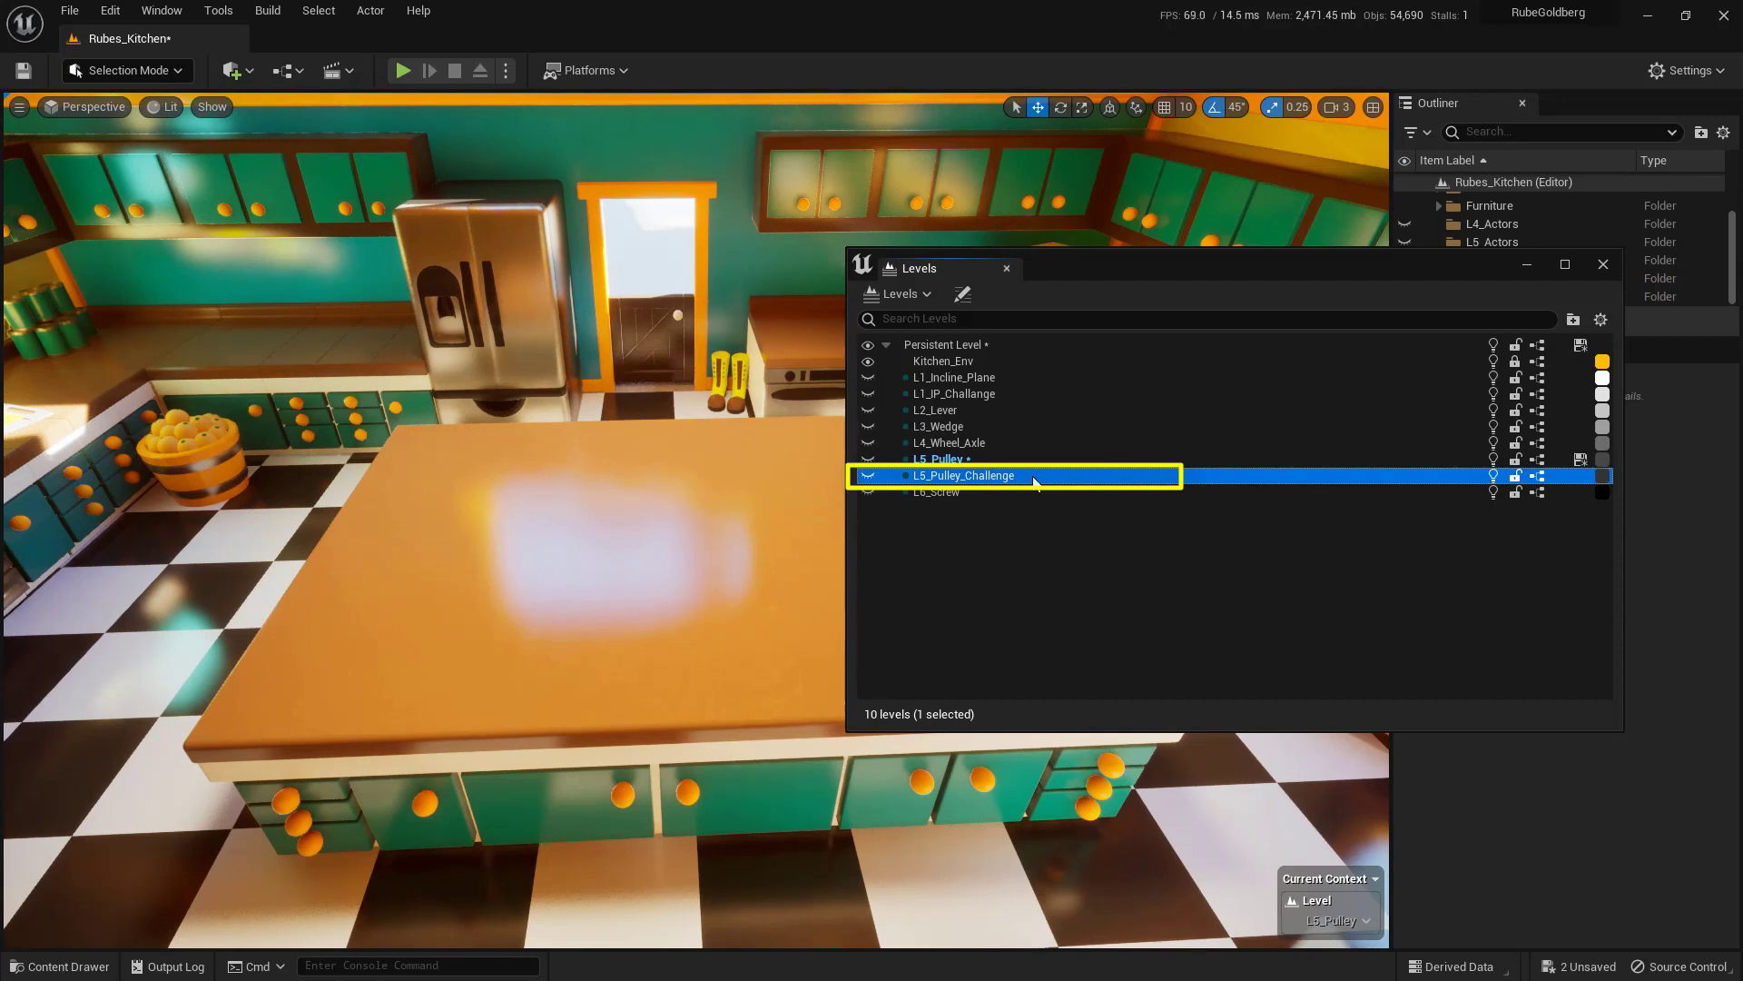
{"action": "right_click", "coordinate": [1035, 482]}
{"action": "mouse_move", "coordinate": [1146, 595]}
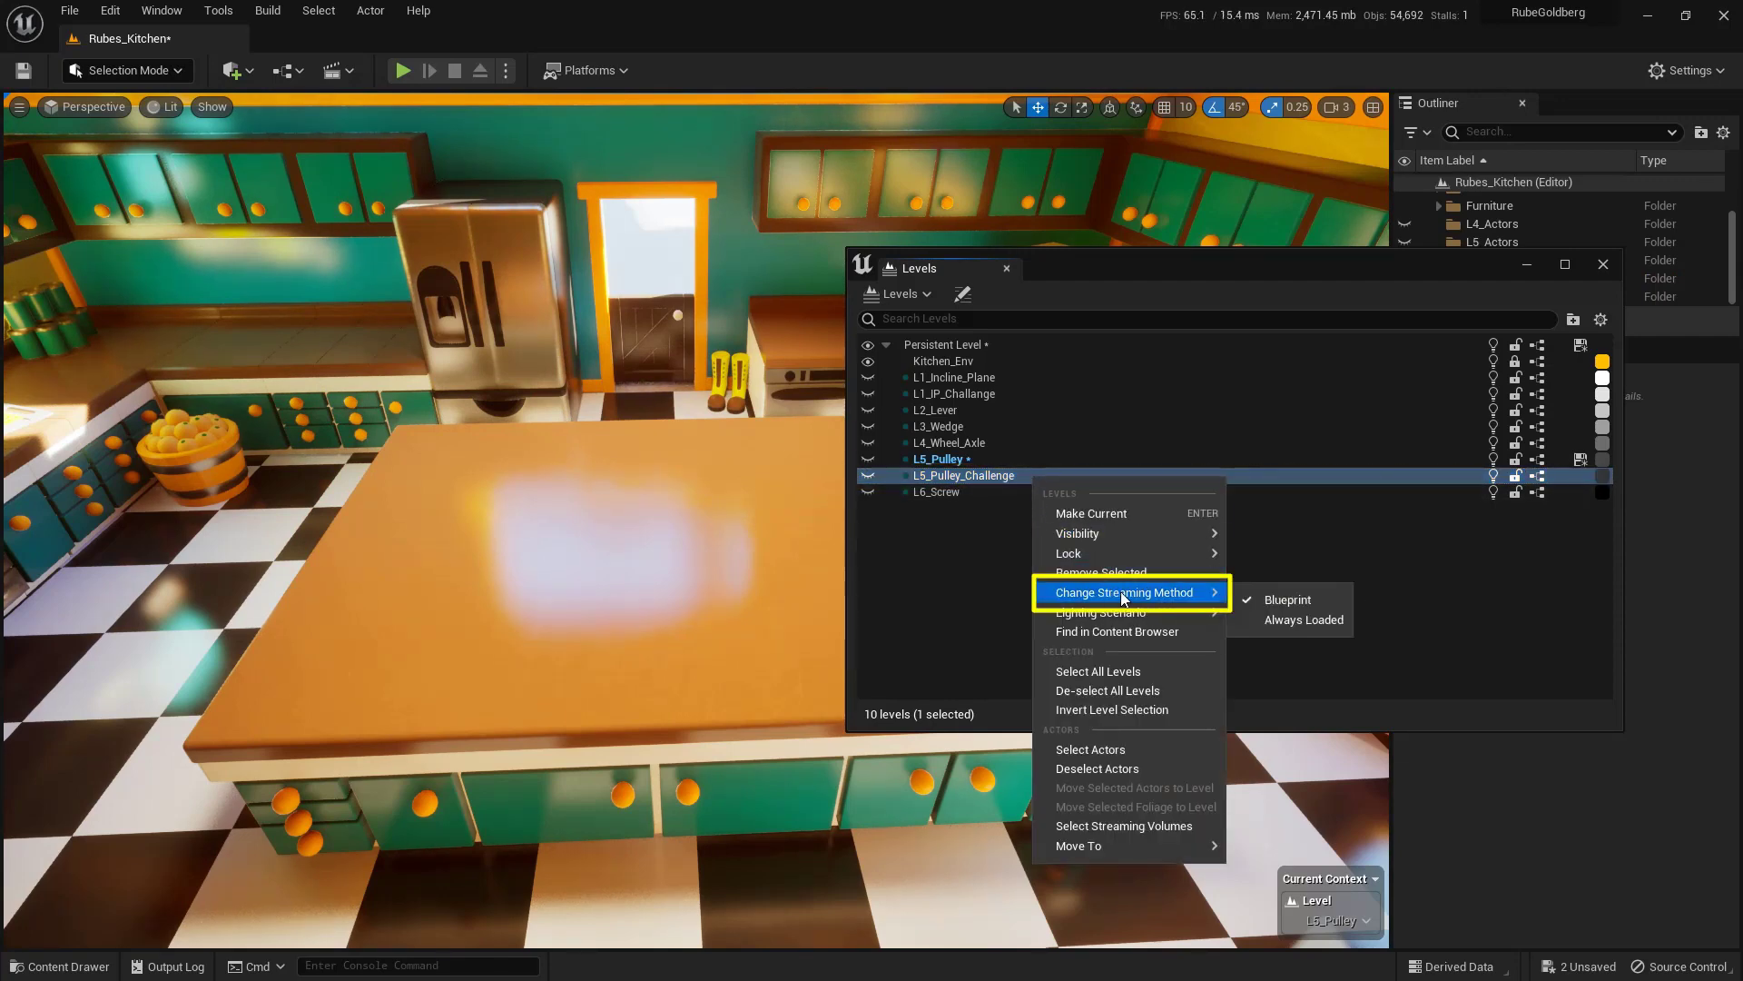
{"action": "left_click", "coordinate": [1307, 620]}
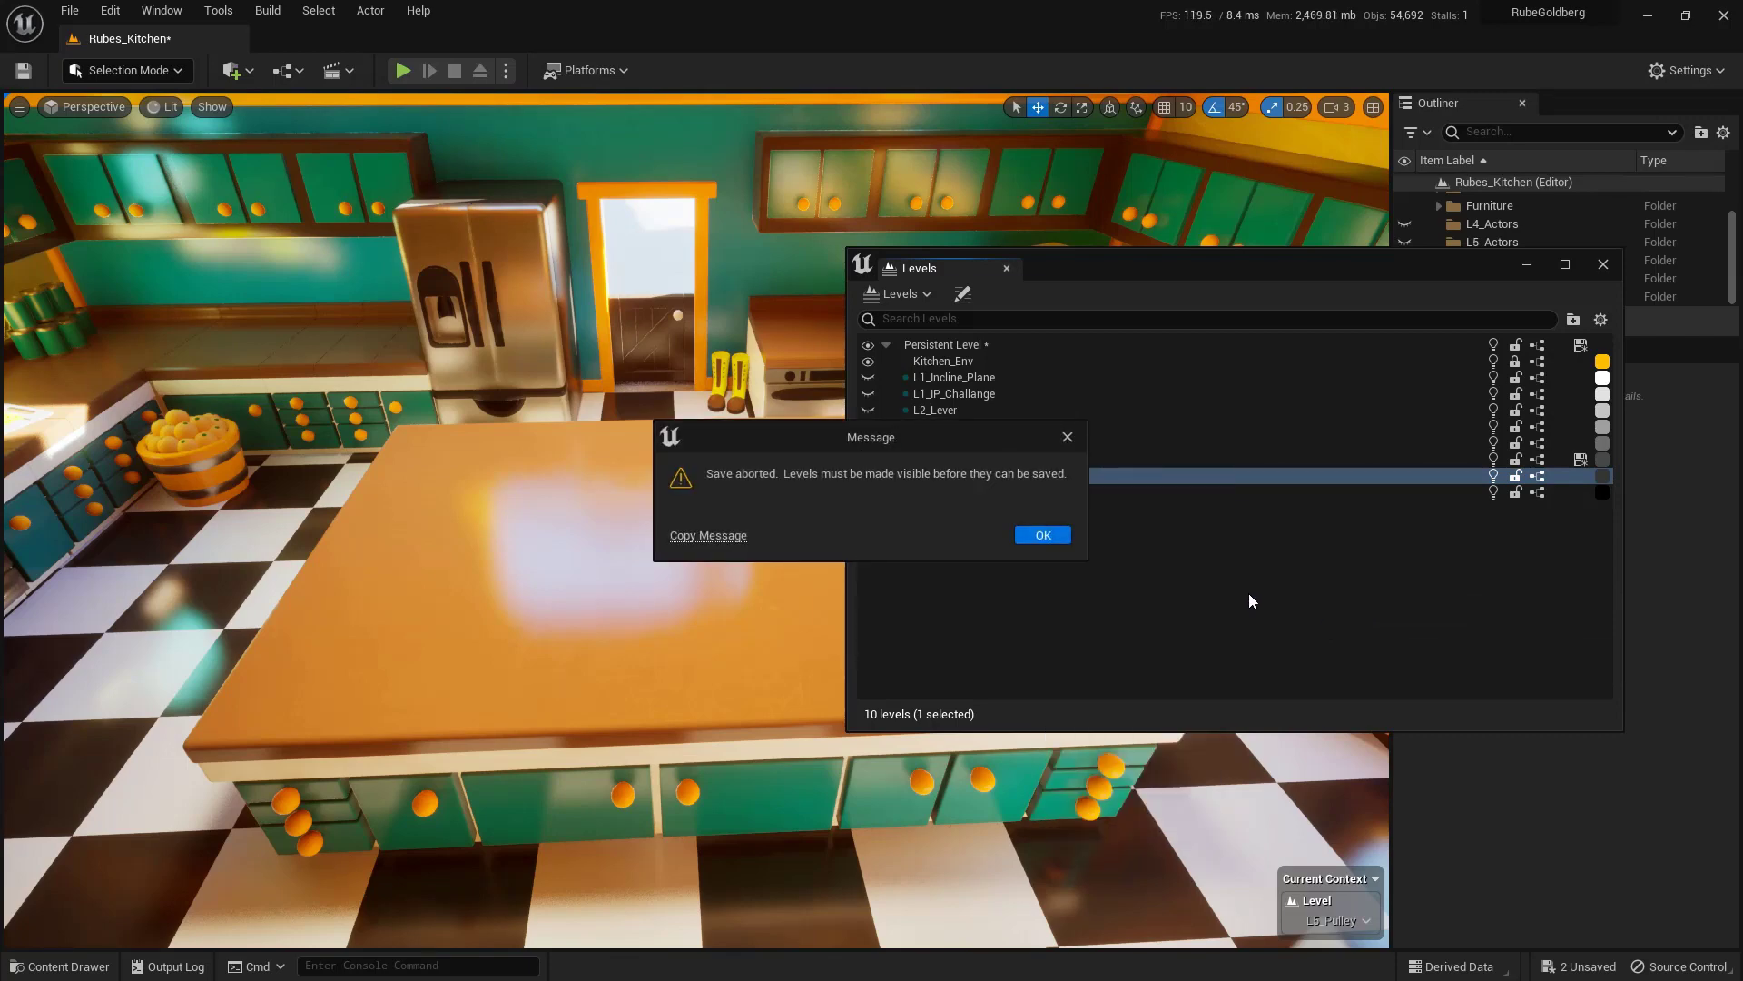
Step: Dismiss the save-aborted warning and dock the Levels panel beside the Outliner
{"action": "left_click", "coordinate": [1044, 537]}
{"action": "left_click_drag", "start_coordinate": [1044, 274], "coordinate": [1578, 103]}
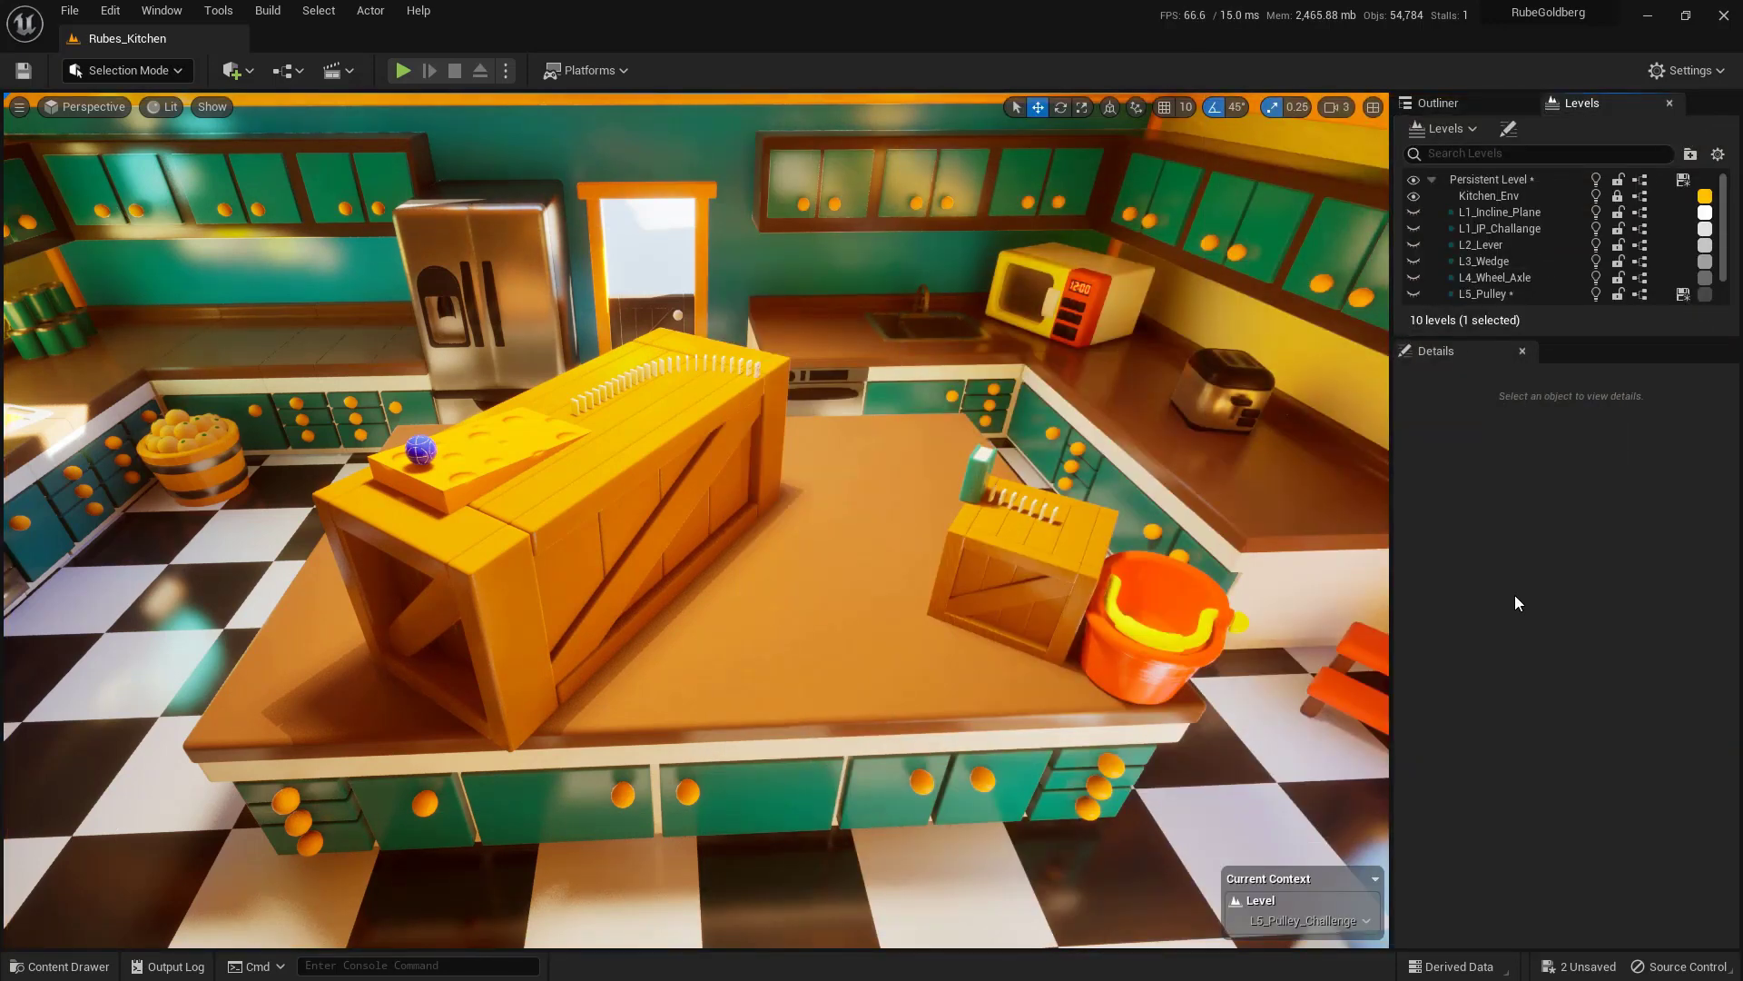
{"action": "left_click_drag", "start_coordinate": [757, 308], "coordinate": [985, 608], "text": "ctrl+alt"}
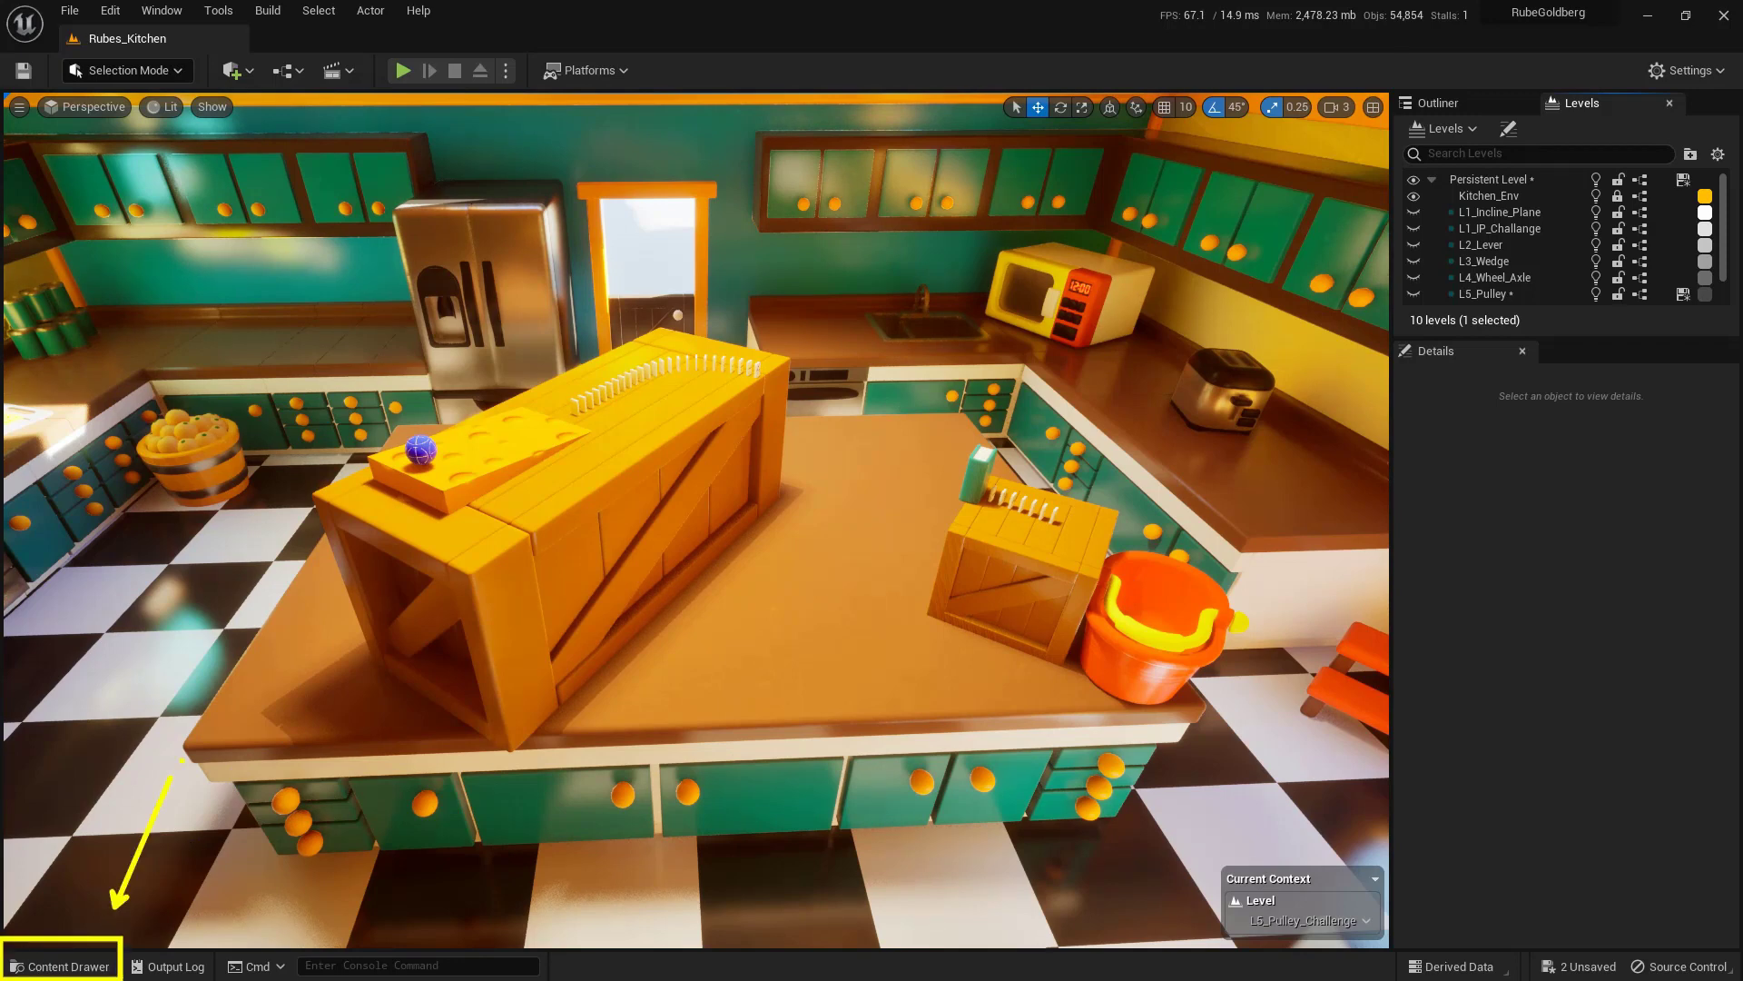
Step: Browse the Content Drawer to Content > Blueprints > Tools and select BP_Pully
{"action": "left_click", "coordinate": [60, 966]}
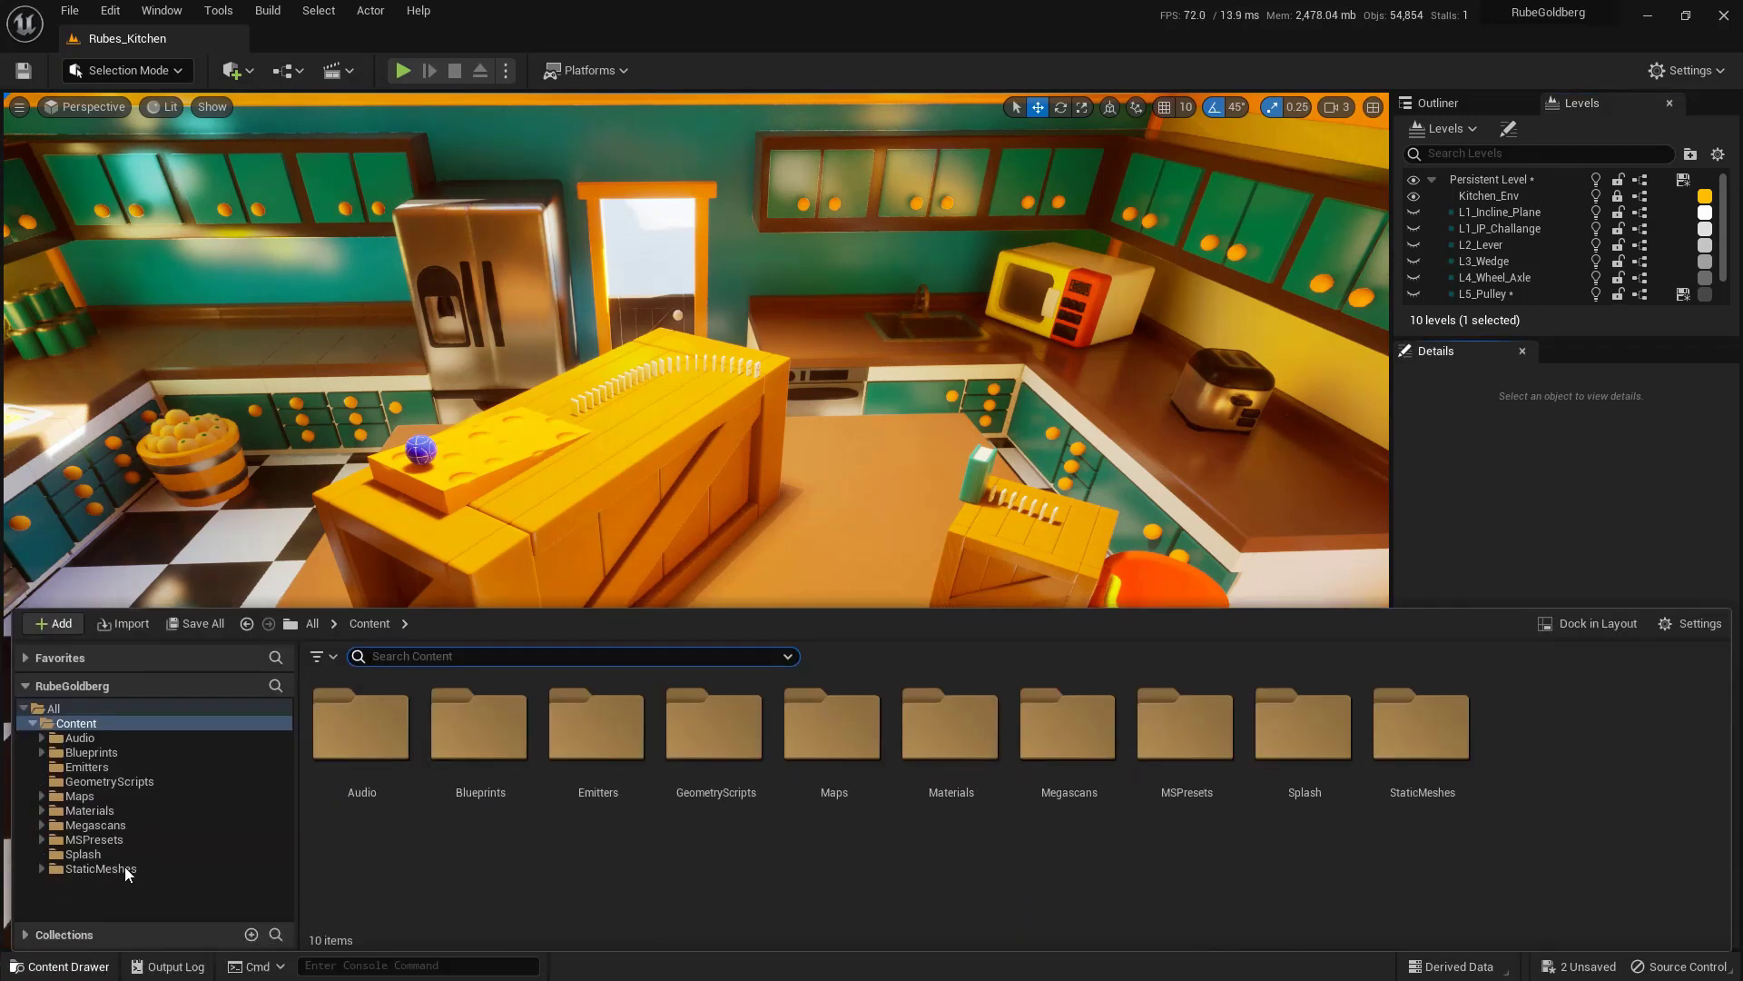
{"action": "left_click", "coordinate": [109, 727]}
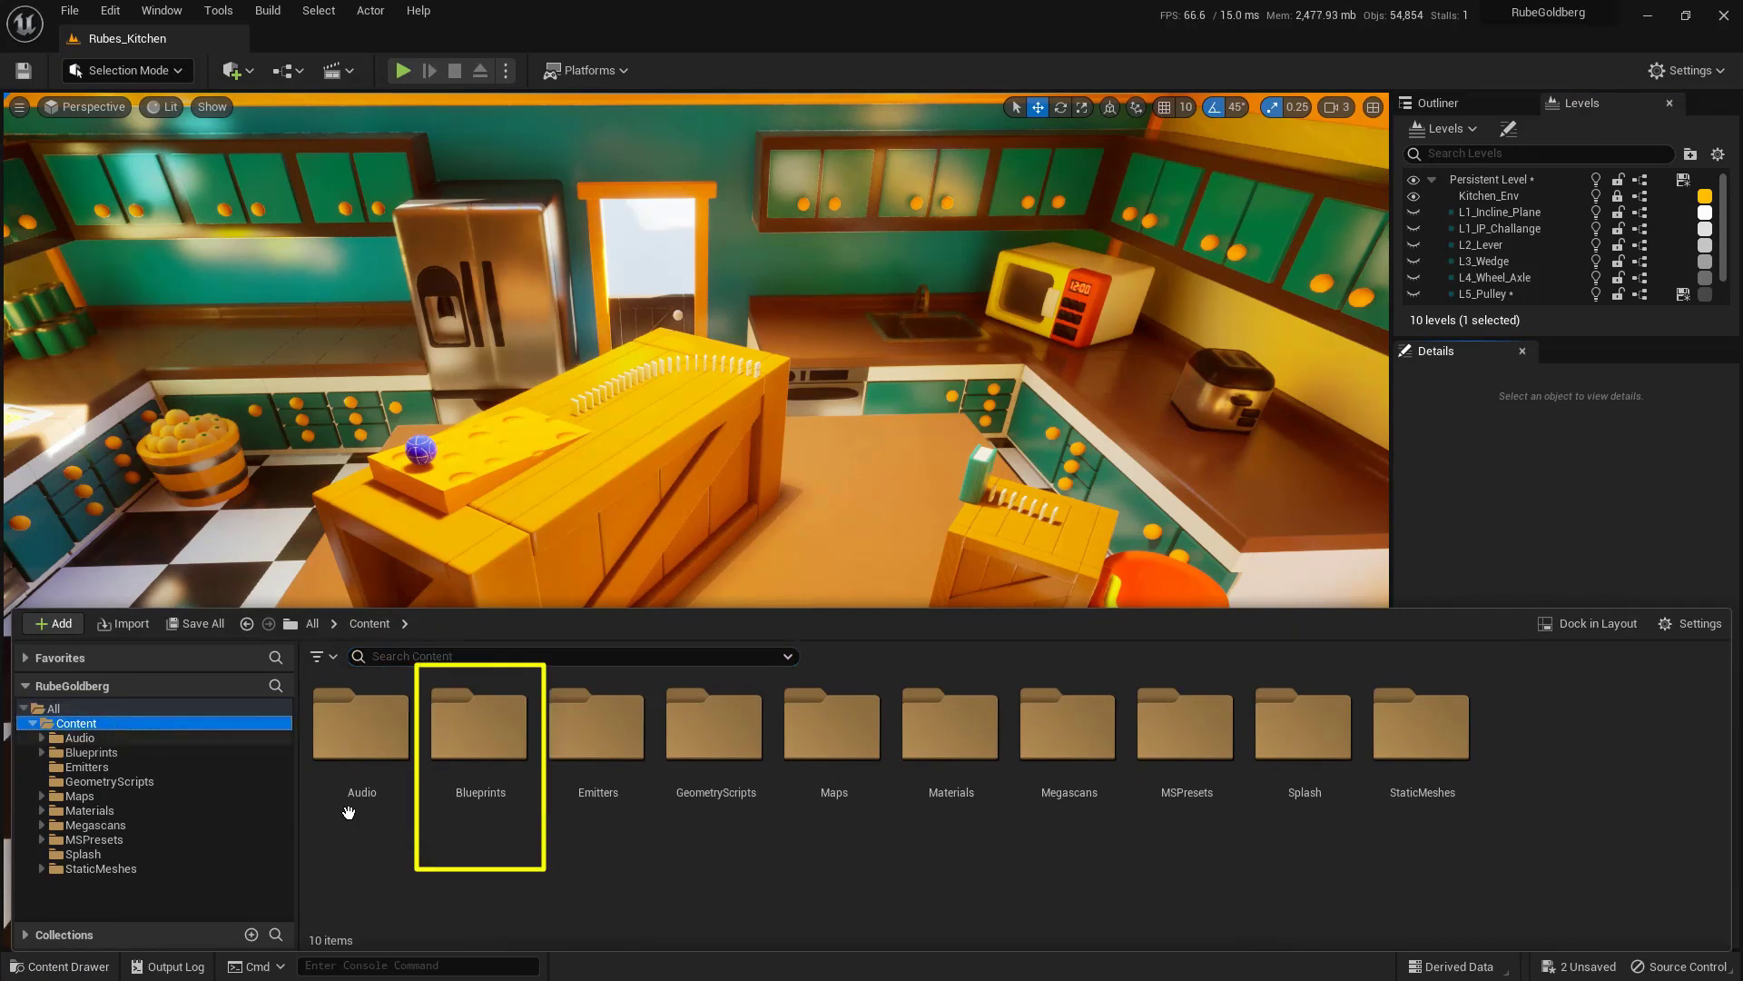
{"action": "left_click", "coordinate": [486, 735]}
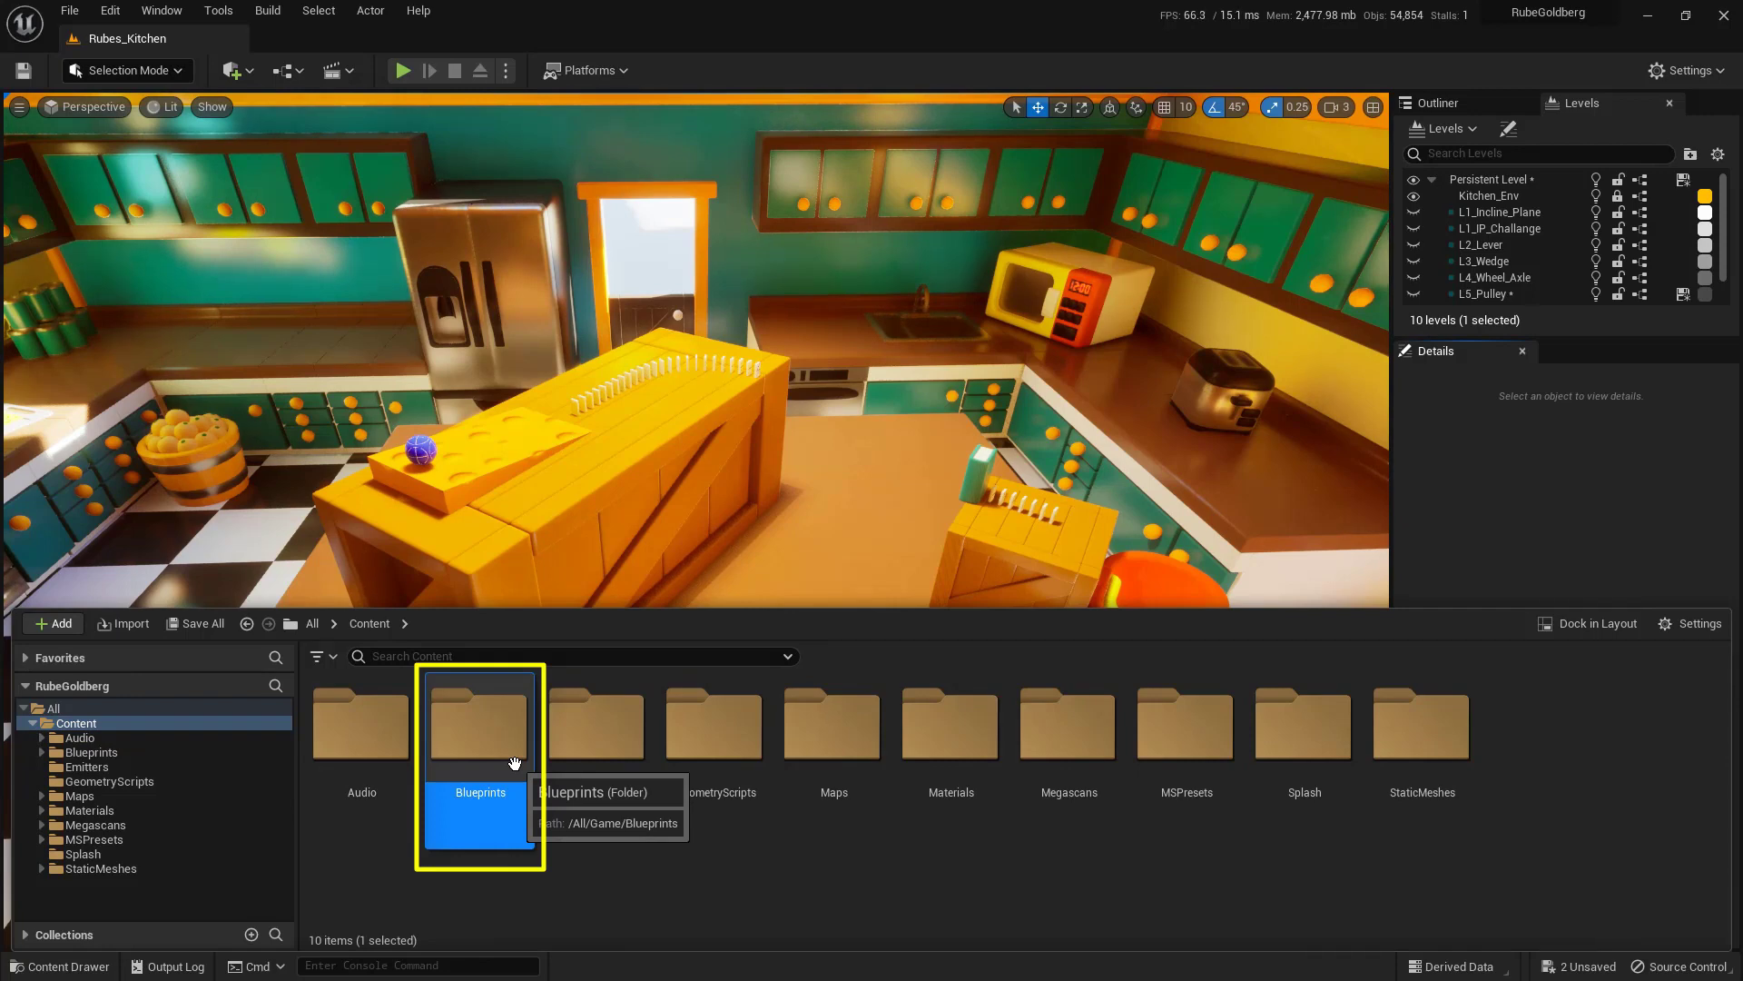
{"action": "double_click", "coordinate": [515, 762]}
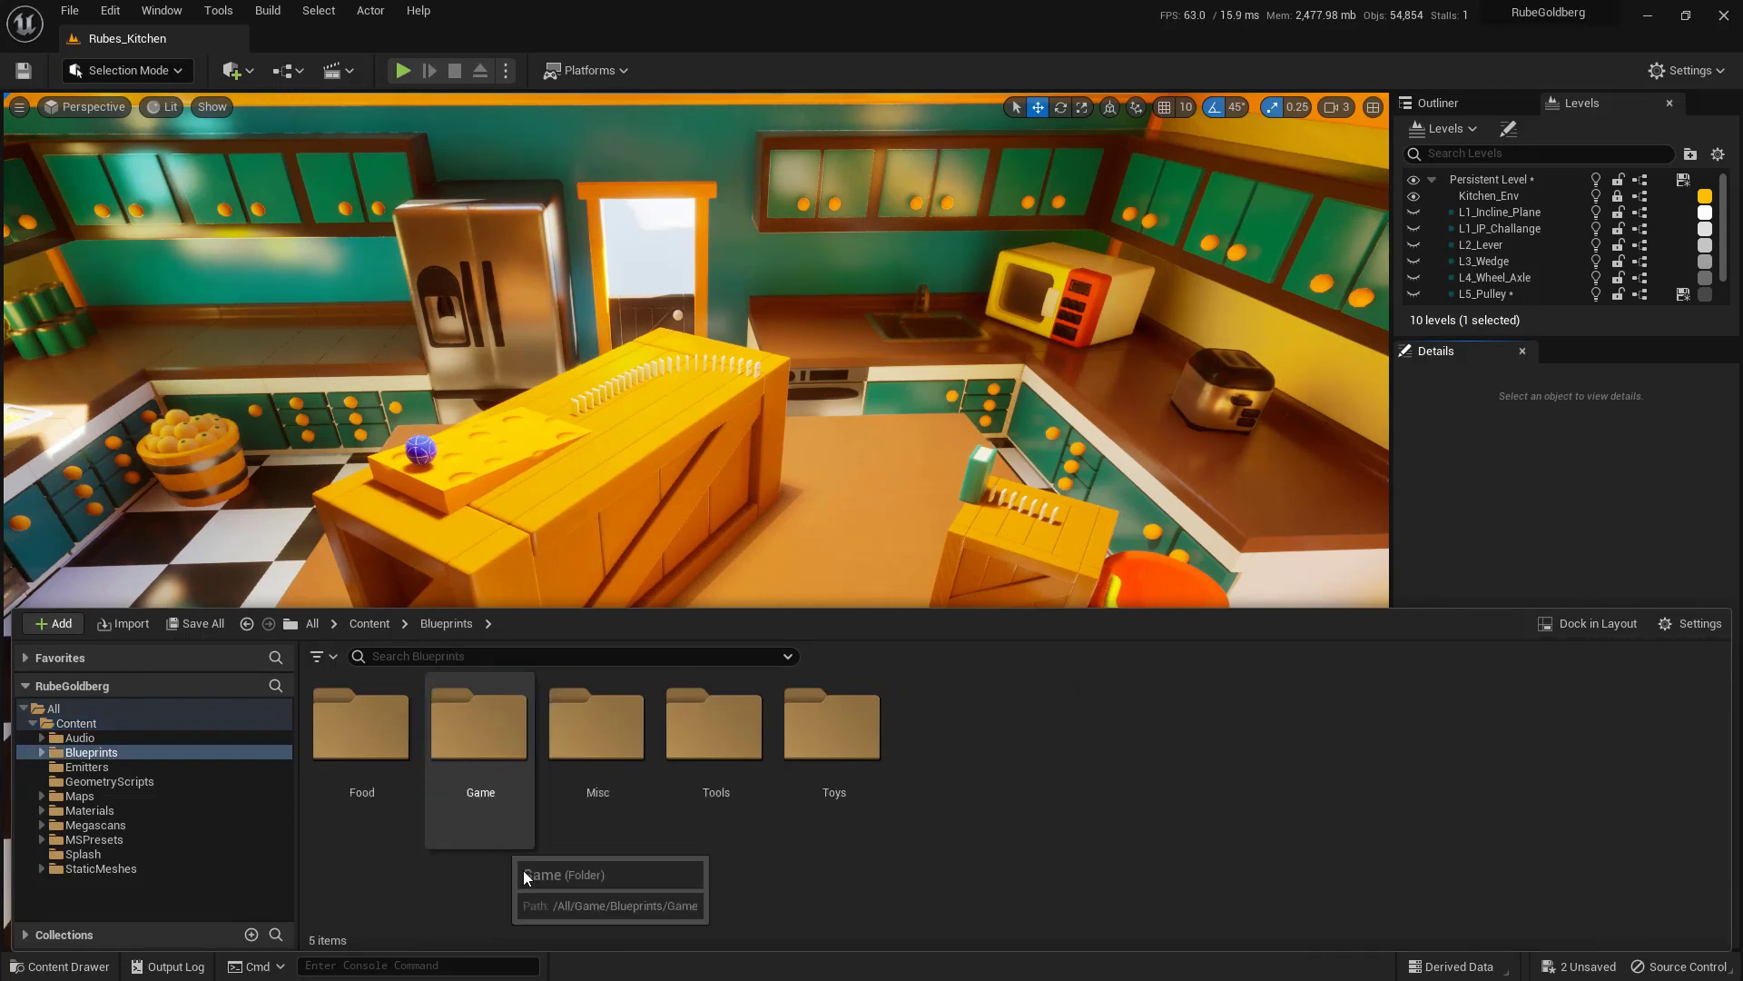
{"action": "left_click", "coordinate": [753, 780]}
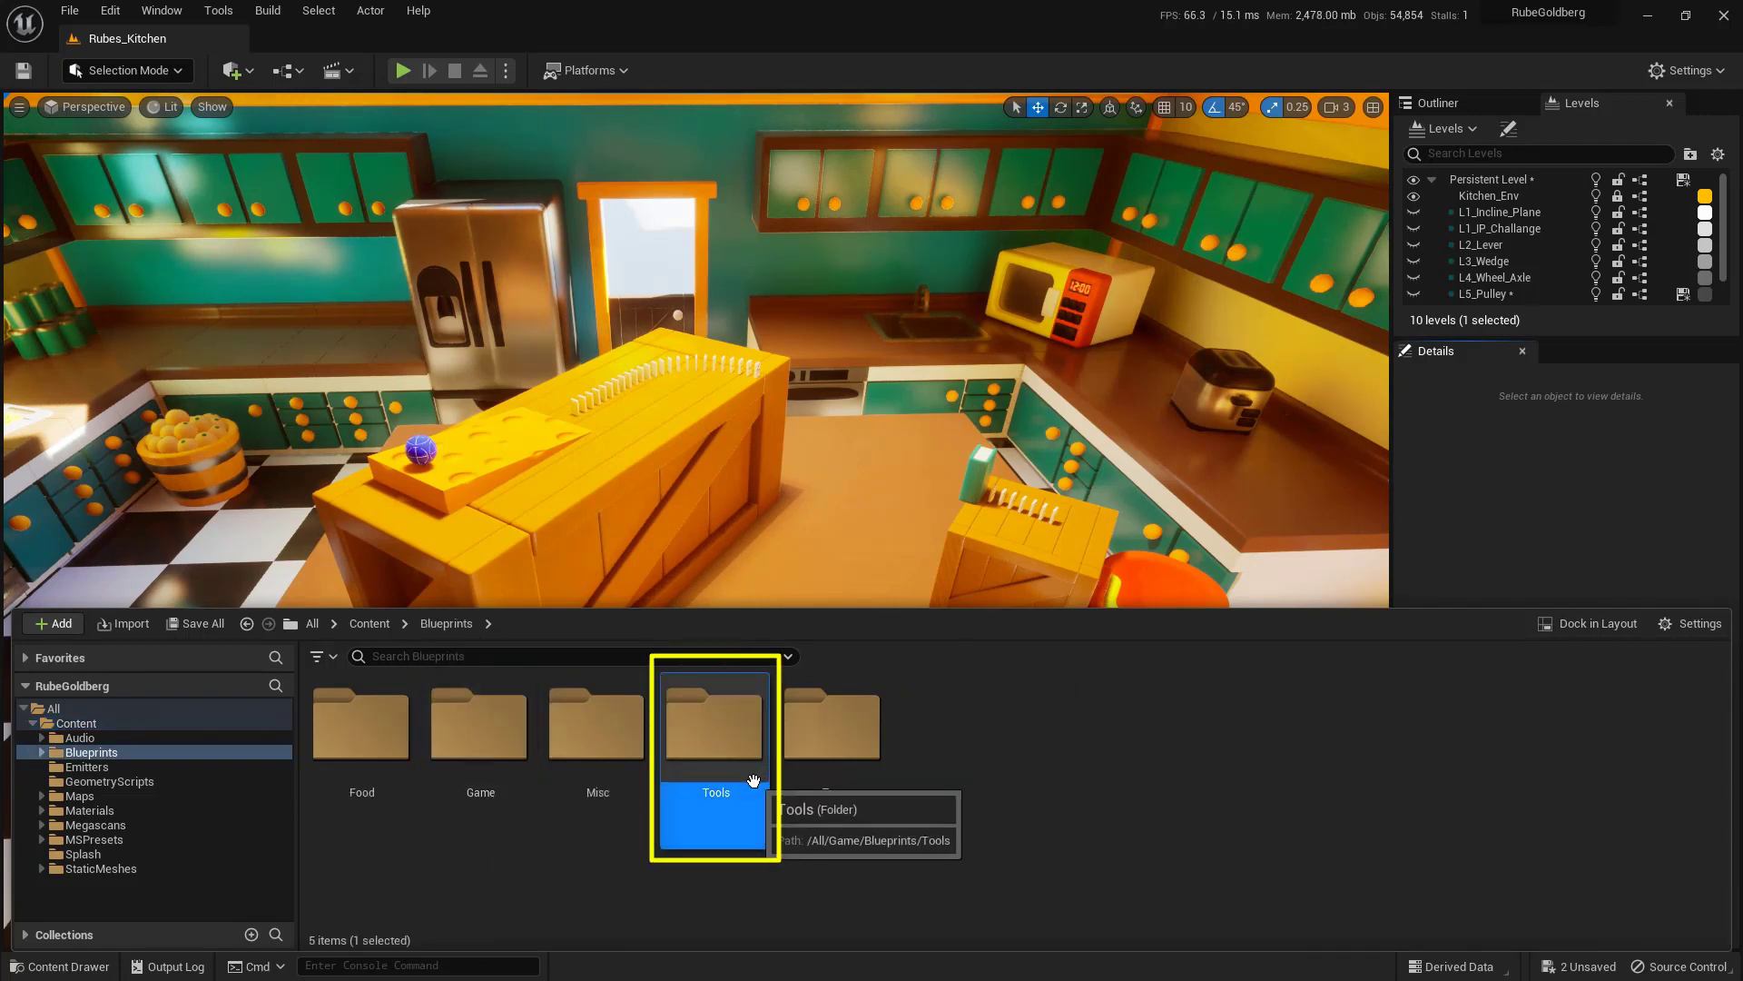
{"action": "double_click", "coordinate": [753, 779]}
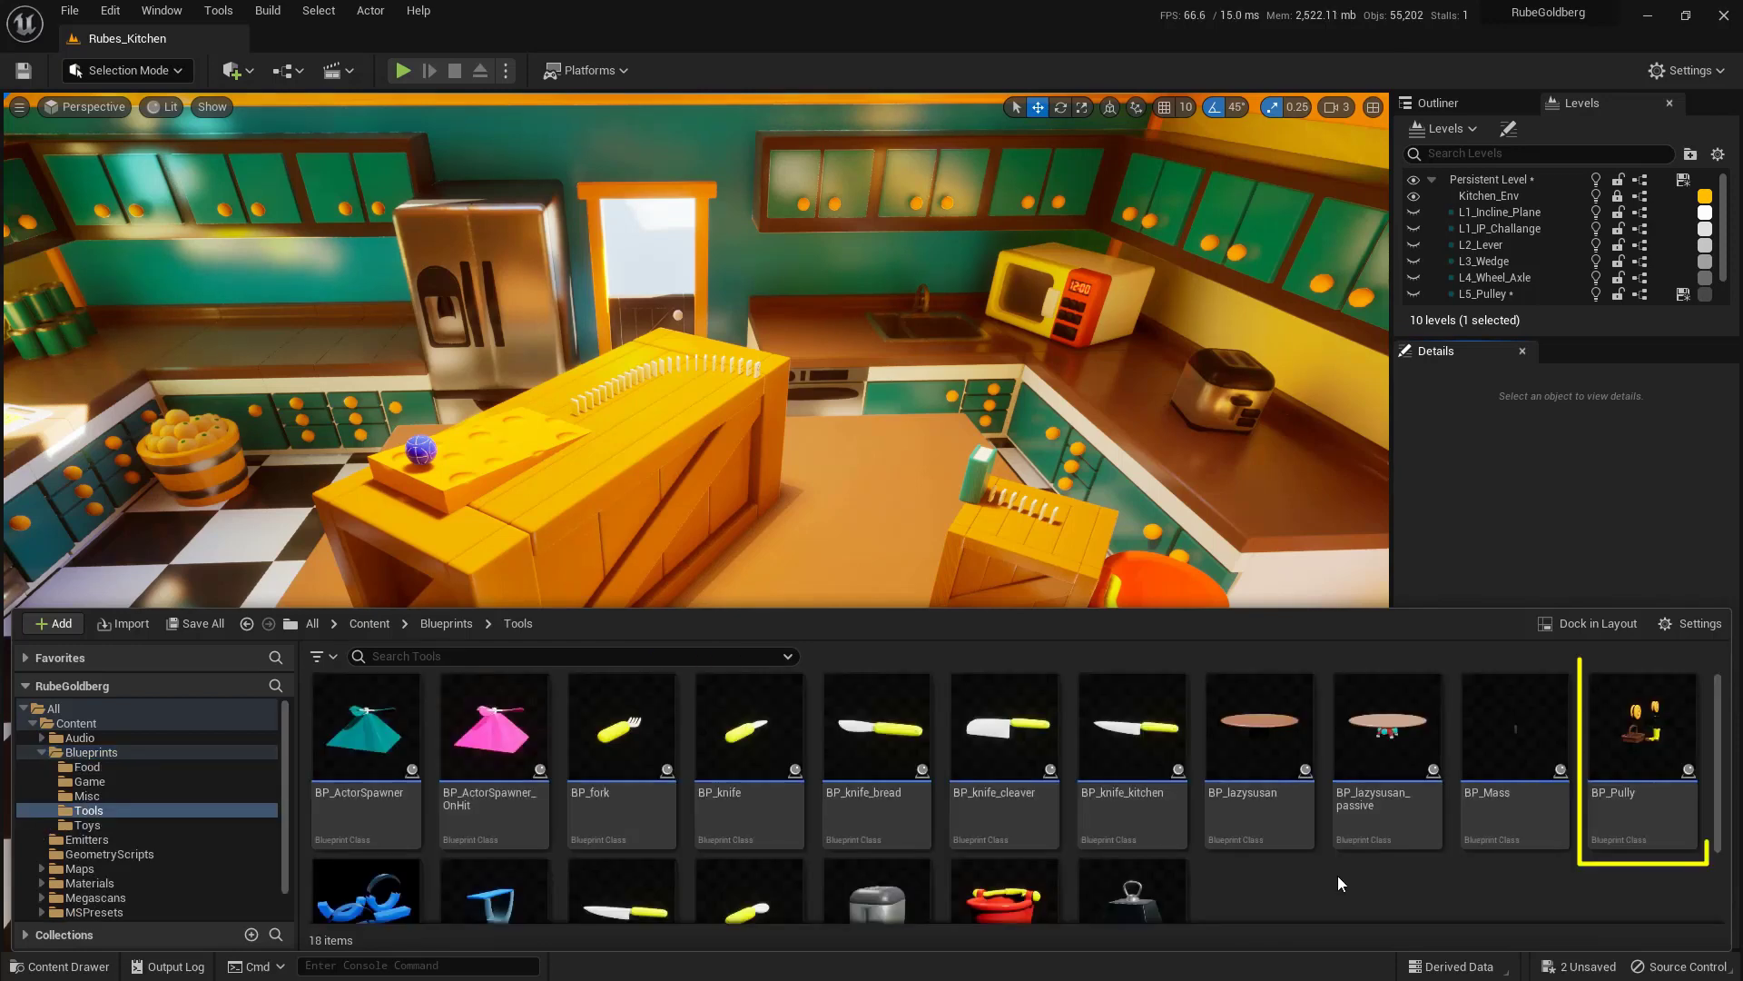
{"action": "left_click", "coordinate": [1645, 824]}
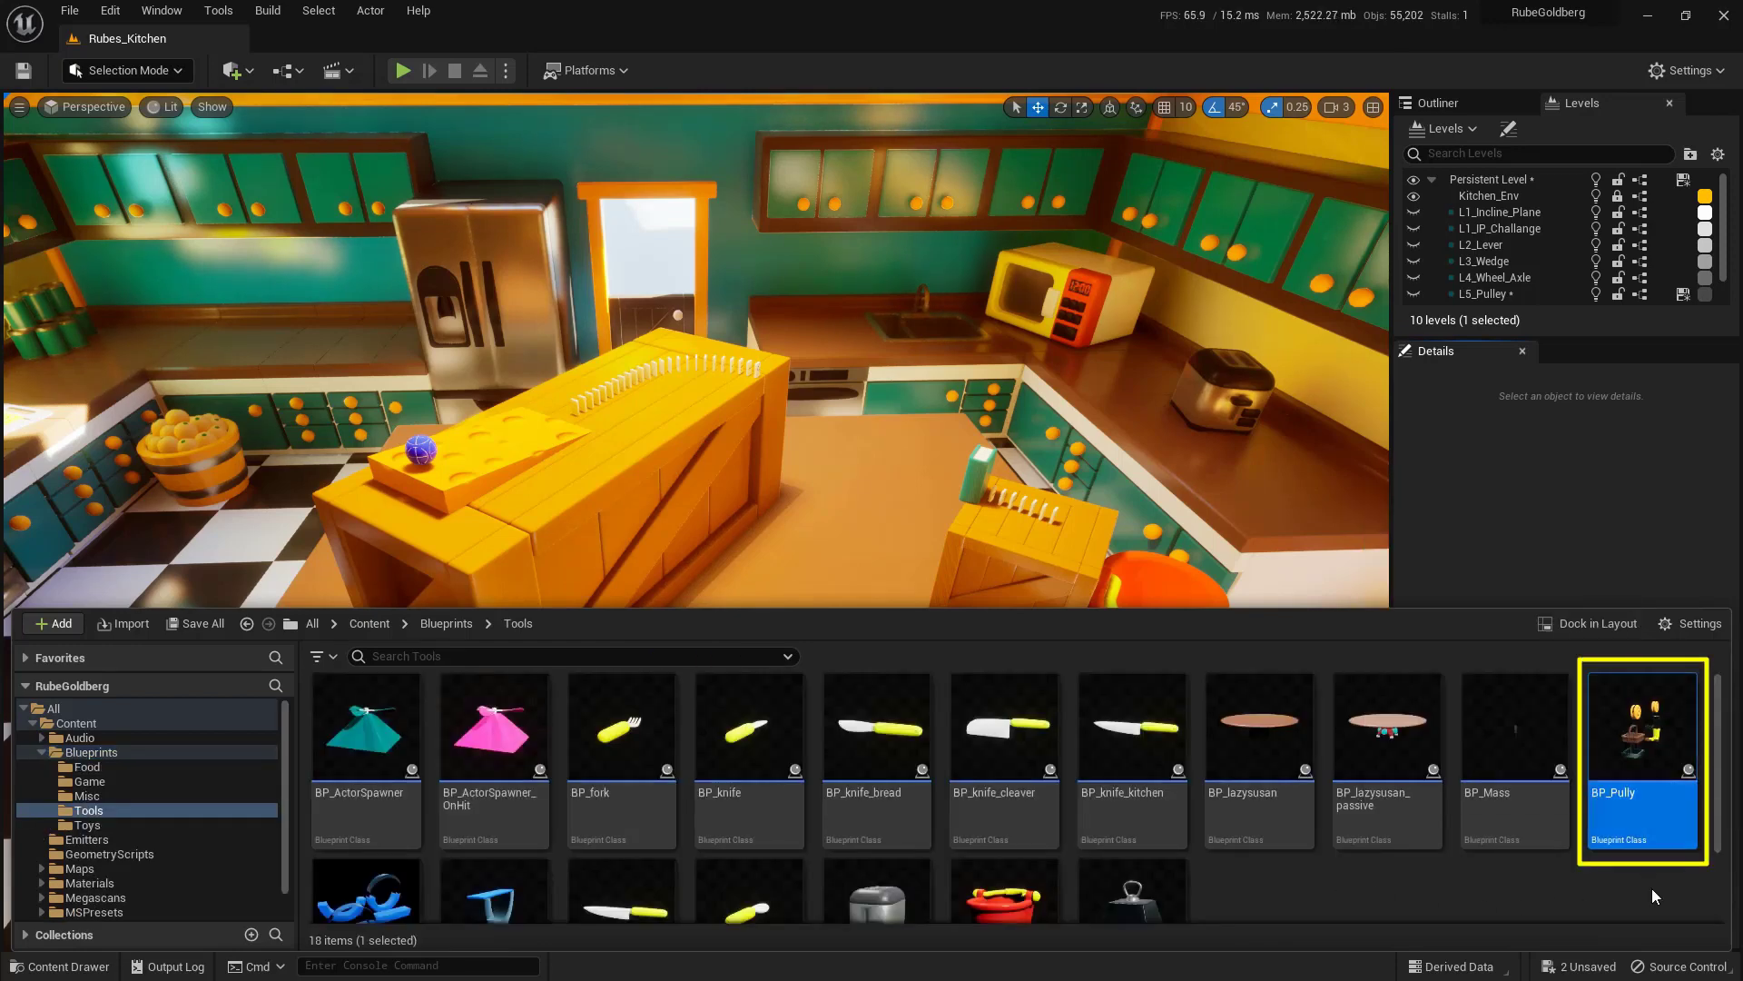
Step: Place BP_Pully on the counter, raise it, and rotate it across the gap with rotation snap off
{"action": "left_click_drag", "start_coordinate": [1643, 754], "coordinate": [845, 551]}
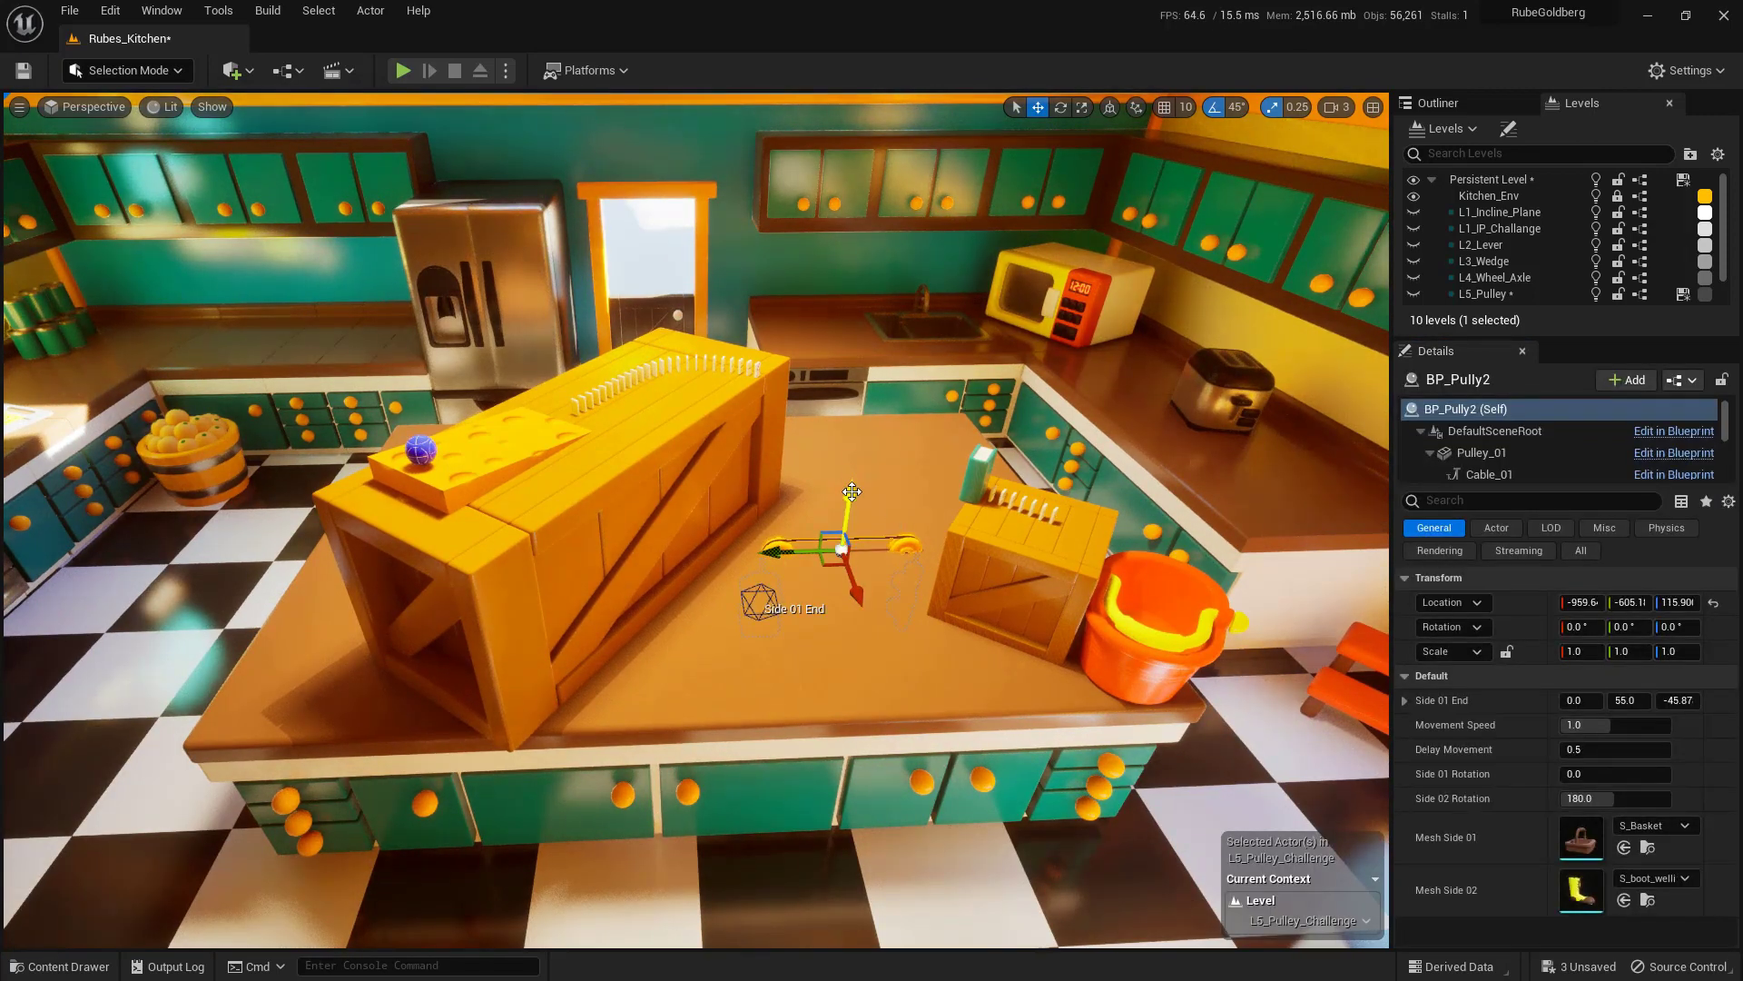
{"action": "left_click_drag", "start_coordinate": [848, 490], "coordinate": [873, 318]}
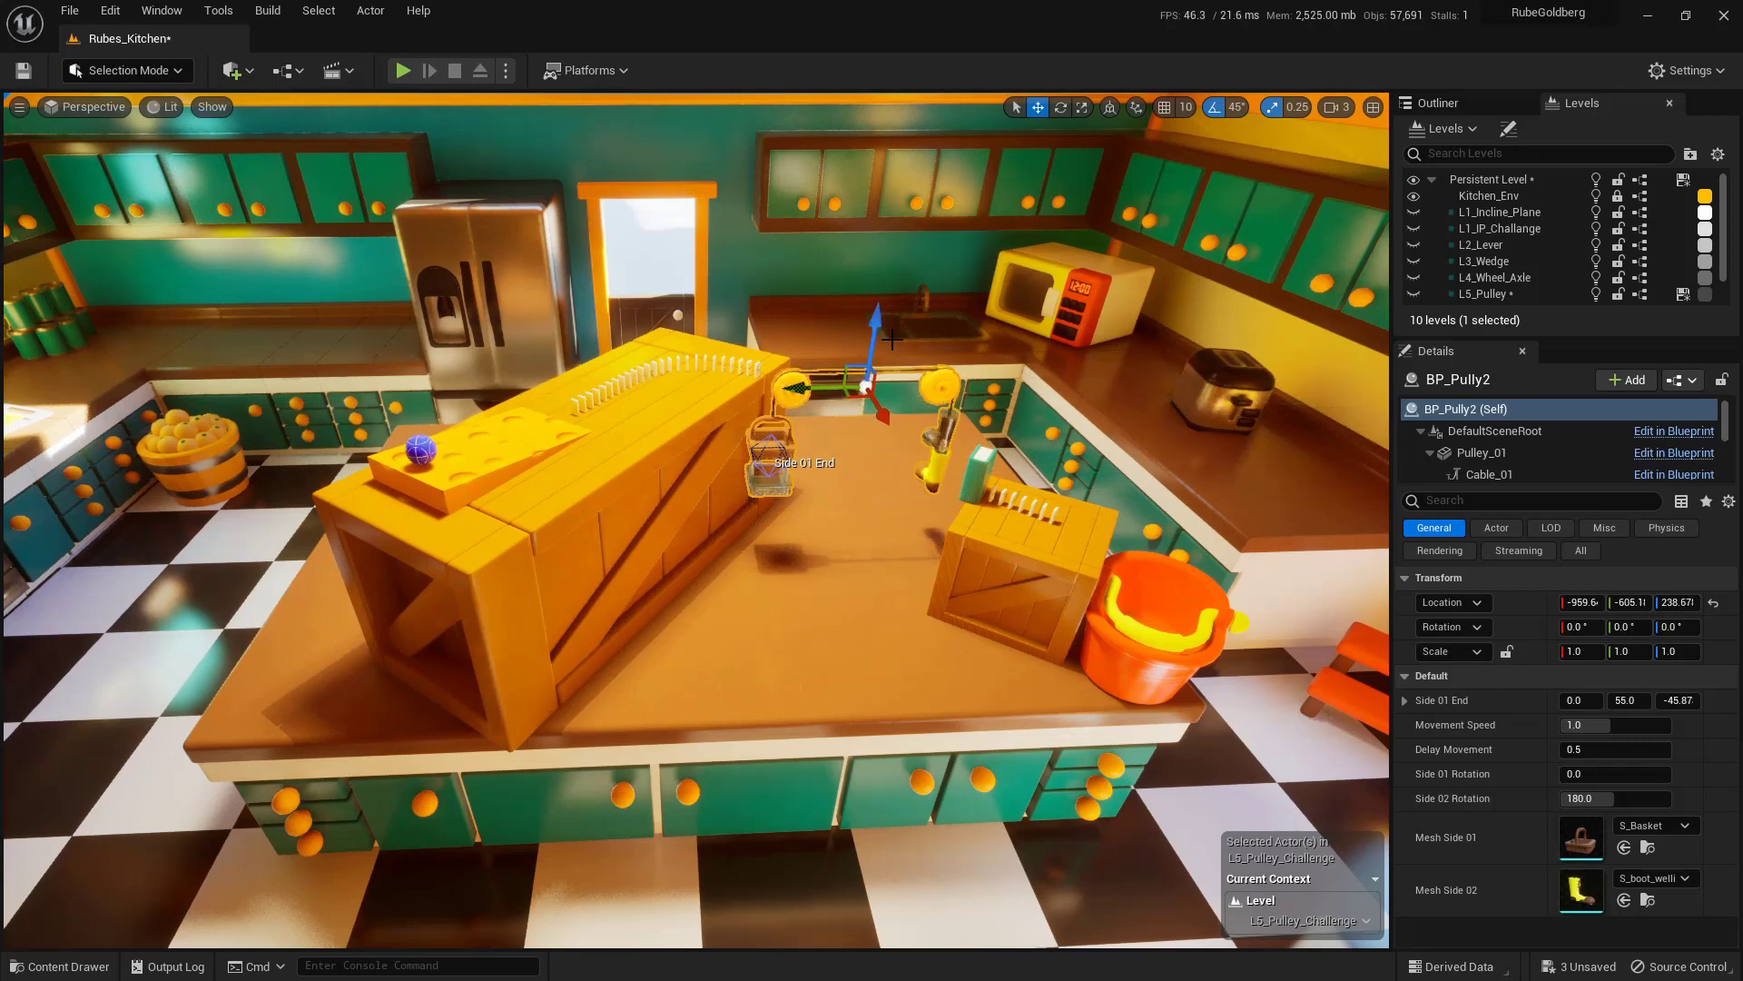
{"action": "left_click", "coordinate": [1218, 108]}
{"action": "left_click", "coordinate": [1060, 107]}
{"action": "left_click_drag", "start_coordinate": [867, 434], "coordinate": [860, 490]}
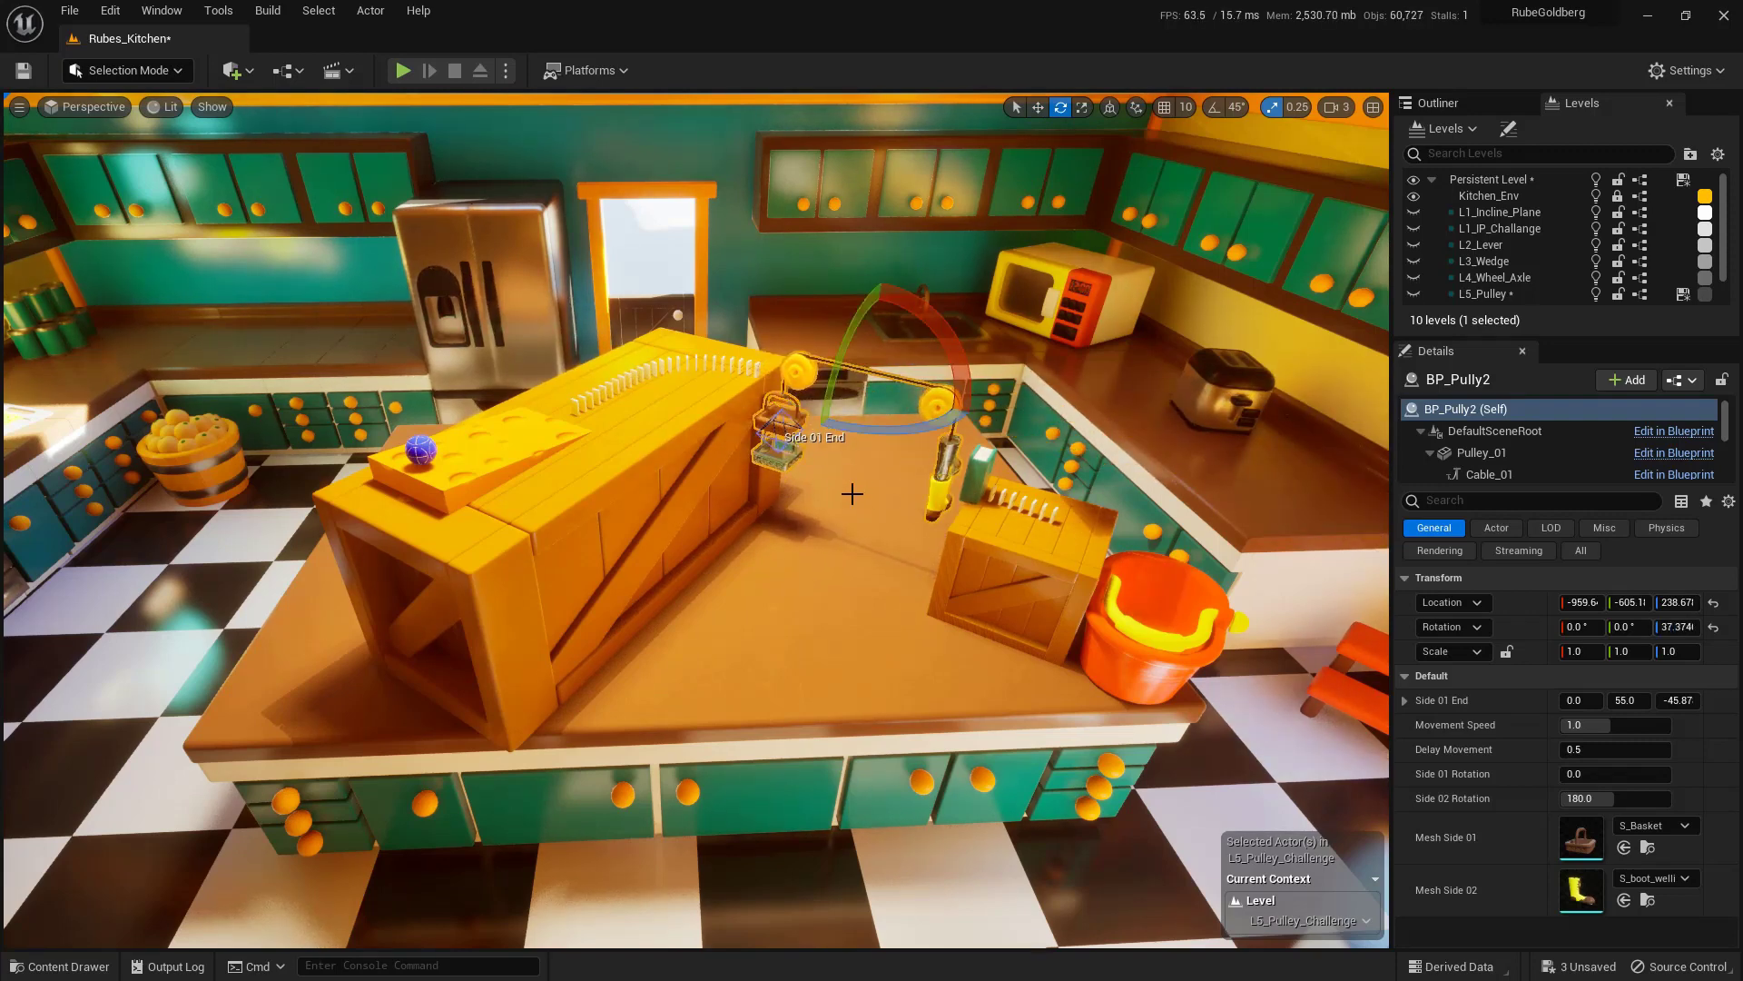
Step: Focus on the pulley and nudge it sideways so it sits over the gap
{"action": "key", "text": "f"}
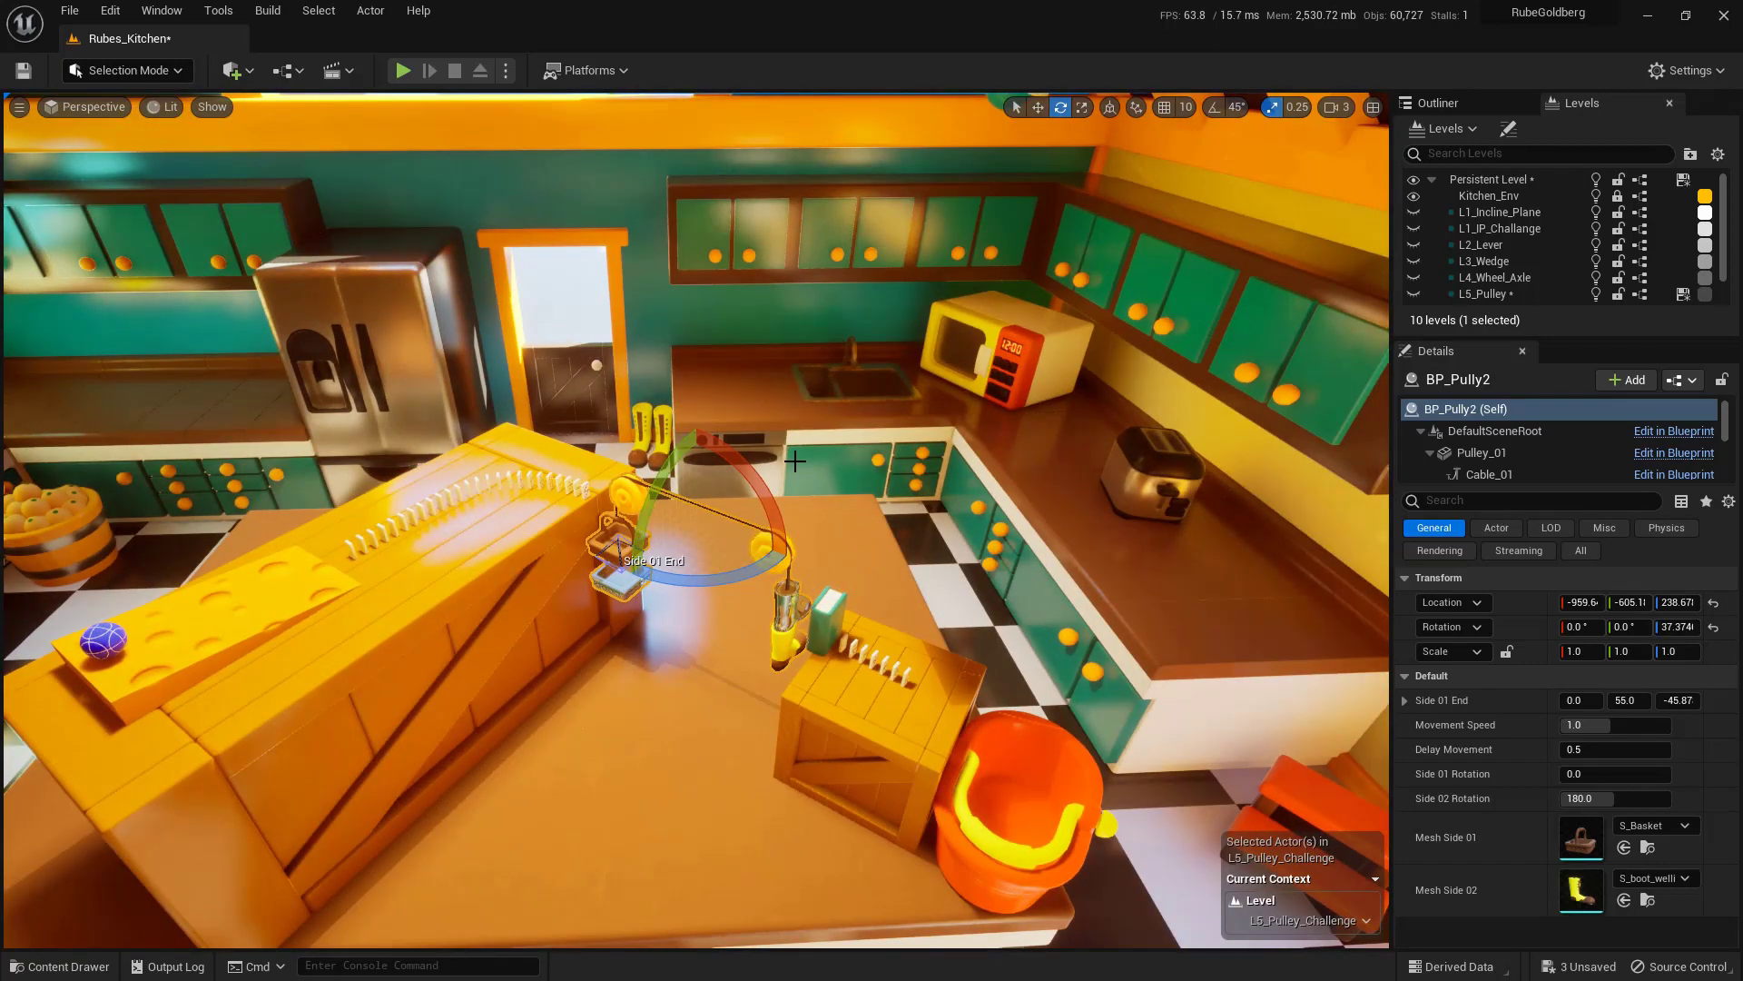
{"action": "left_click_drag", "start_coordinate": [774, 434], "coordinate": [766, 640], "text": "alt"}
{"action": "left_click", "coordinate": [1043, 106]}
{"action": "left_click_drag", "start_coordinate": [654, 557], "coordinate": [688, 608]}
{"action": "left_click", "coordinate": [1061, 107]}
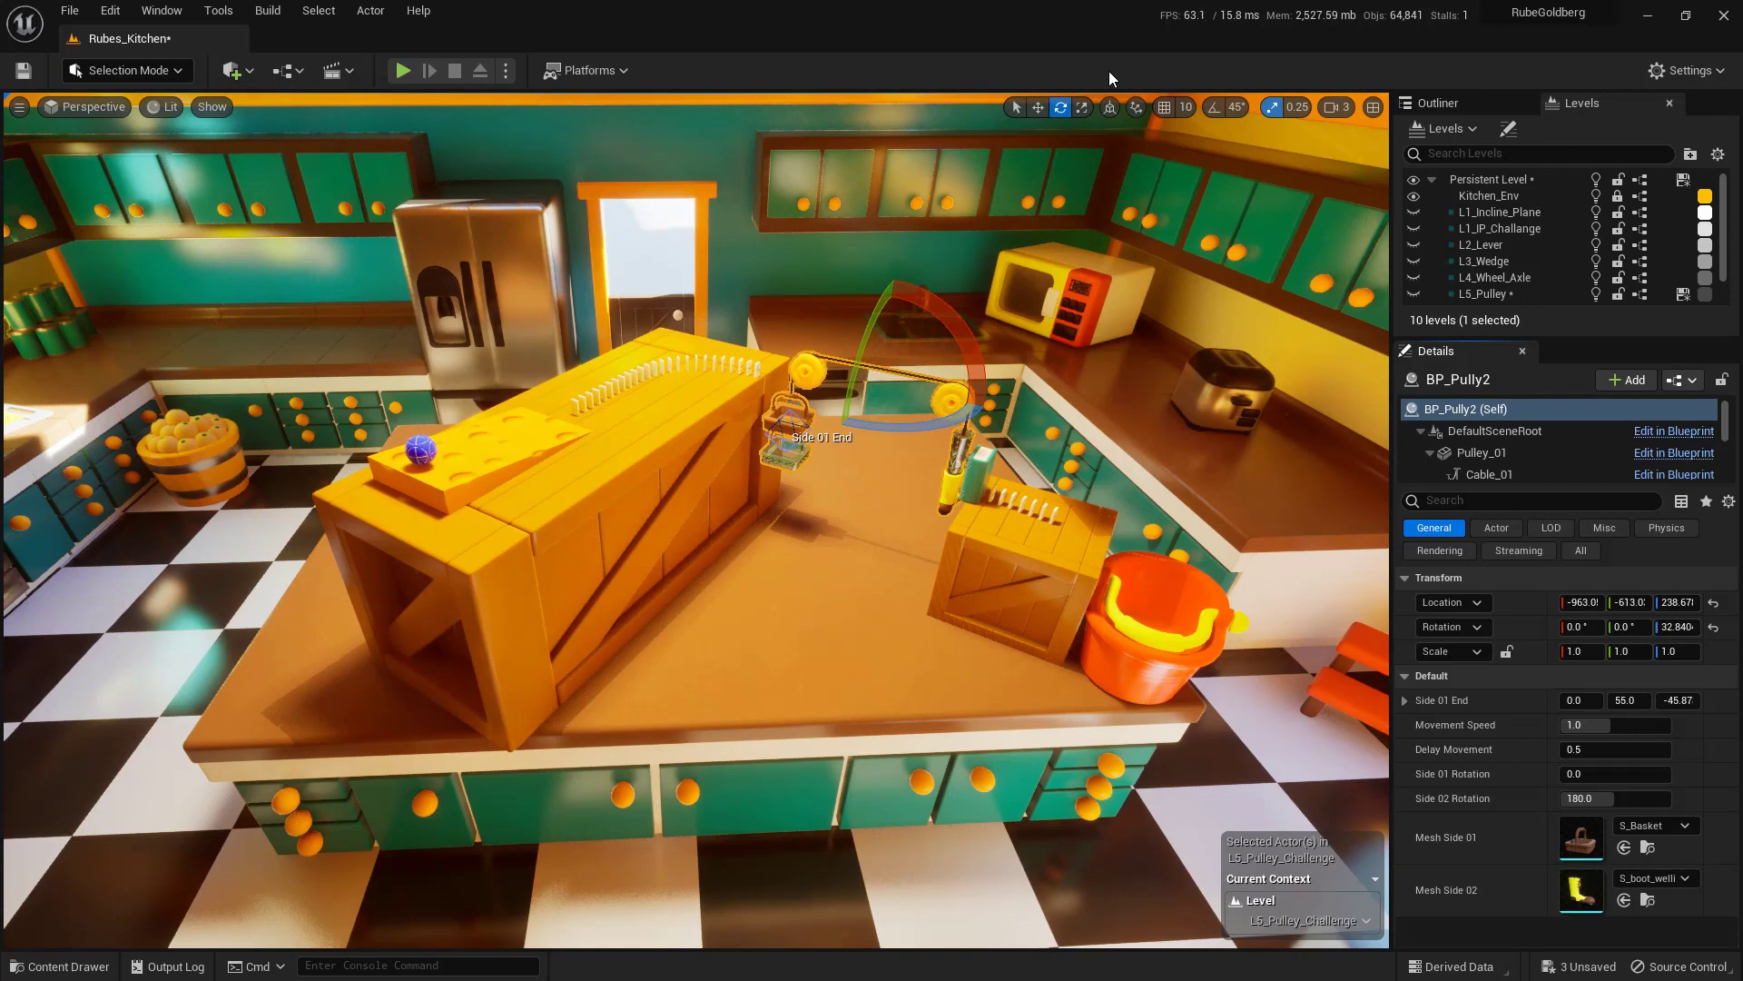
Step: Select BP_Dominos2, focus and zoom in on it, and display its spline path
{"action": "left_click", "coordinate": [1062, 514]}
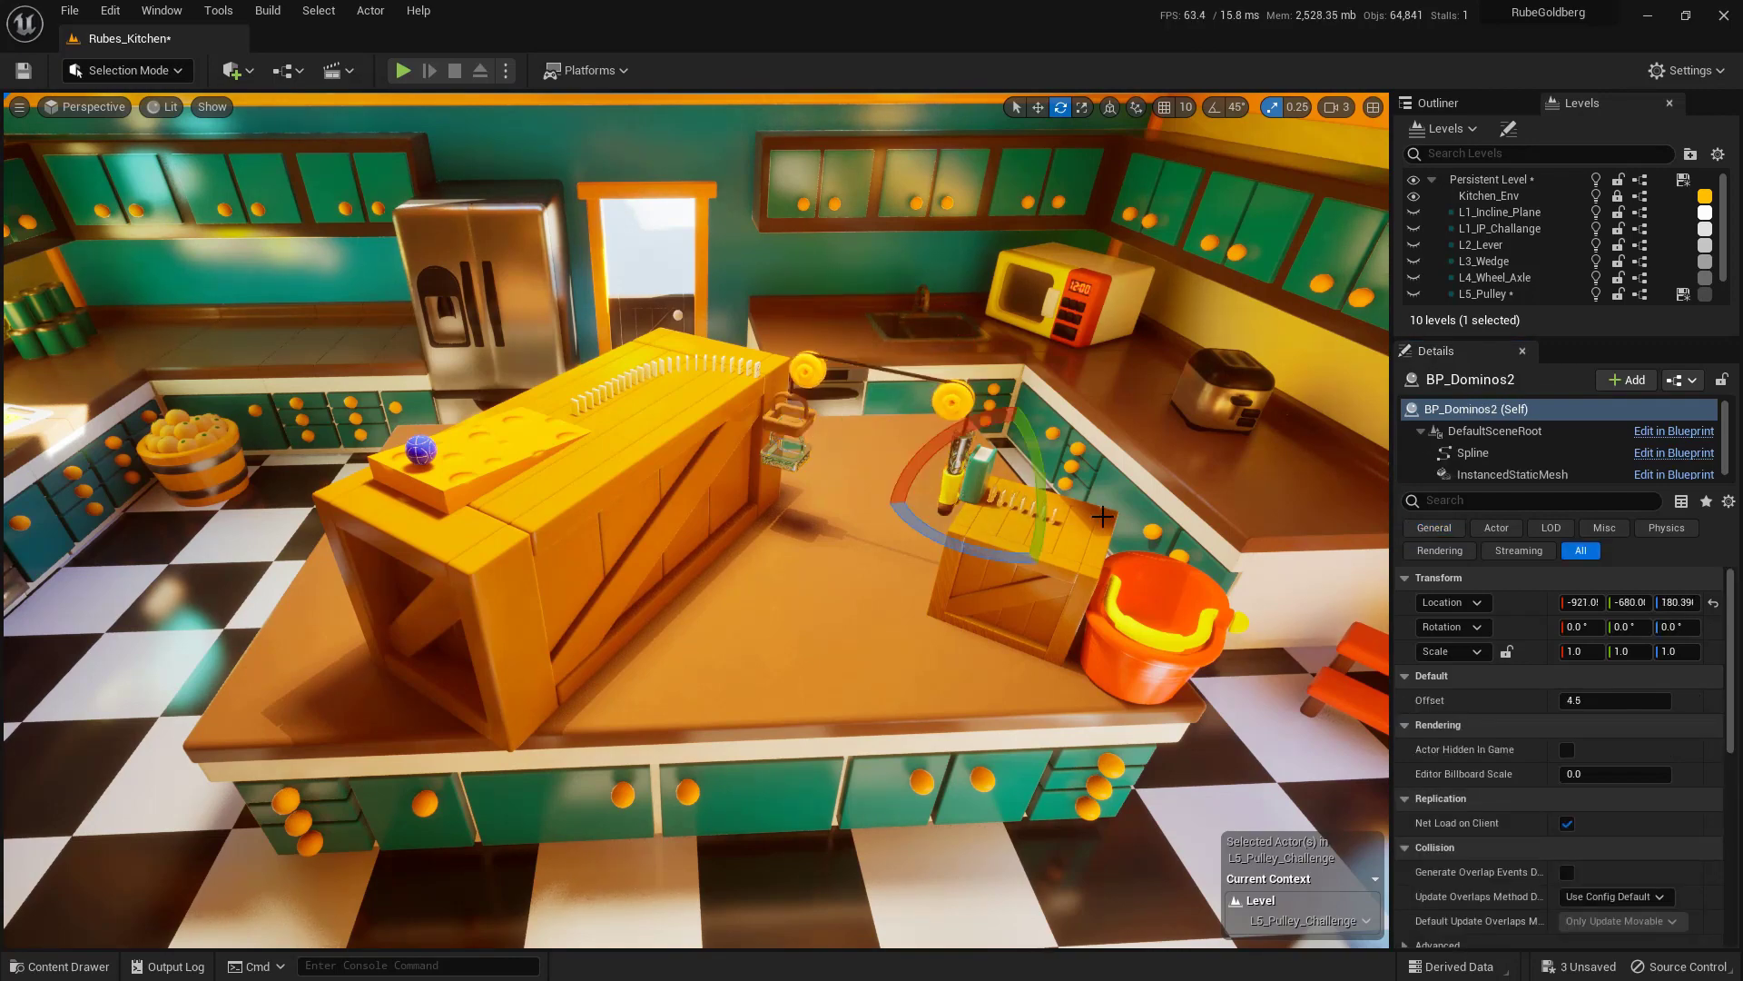
{"action": "key", "text": "f"}
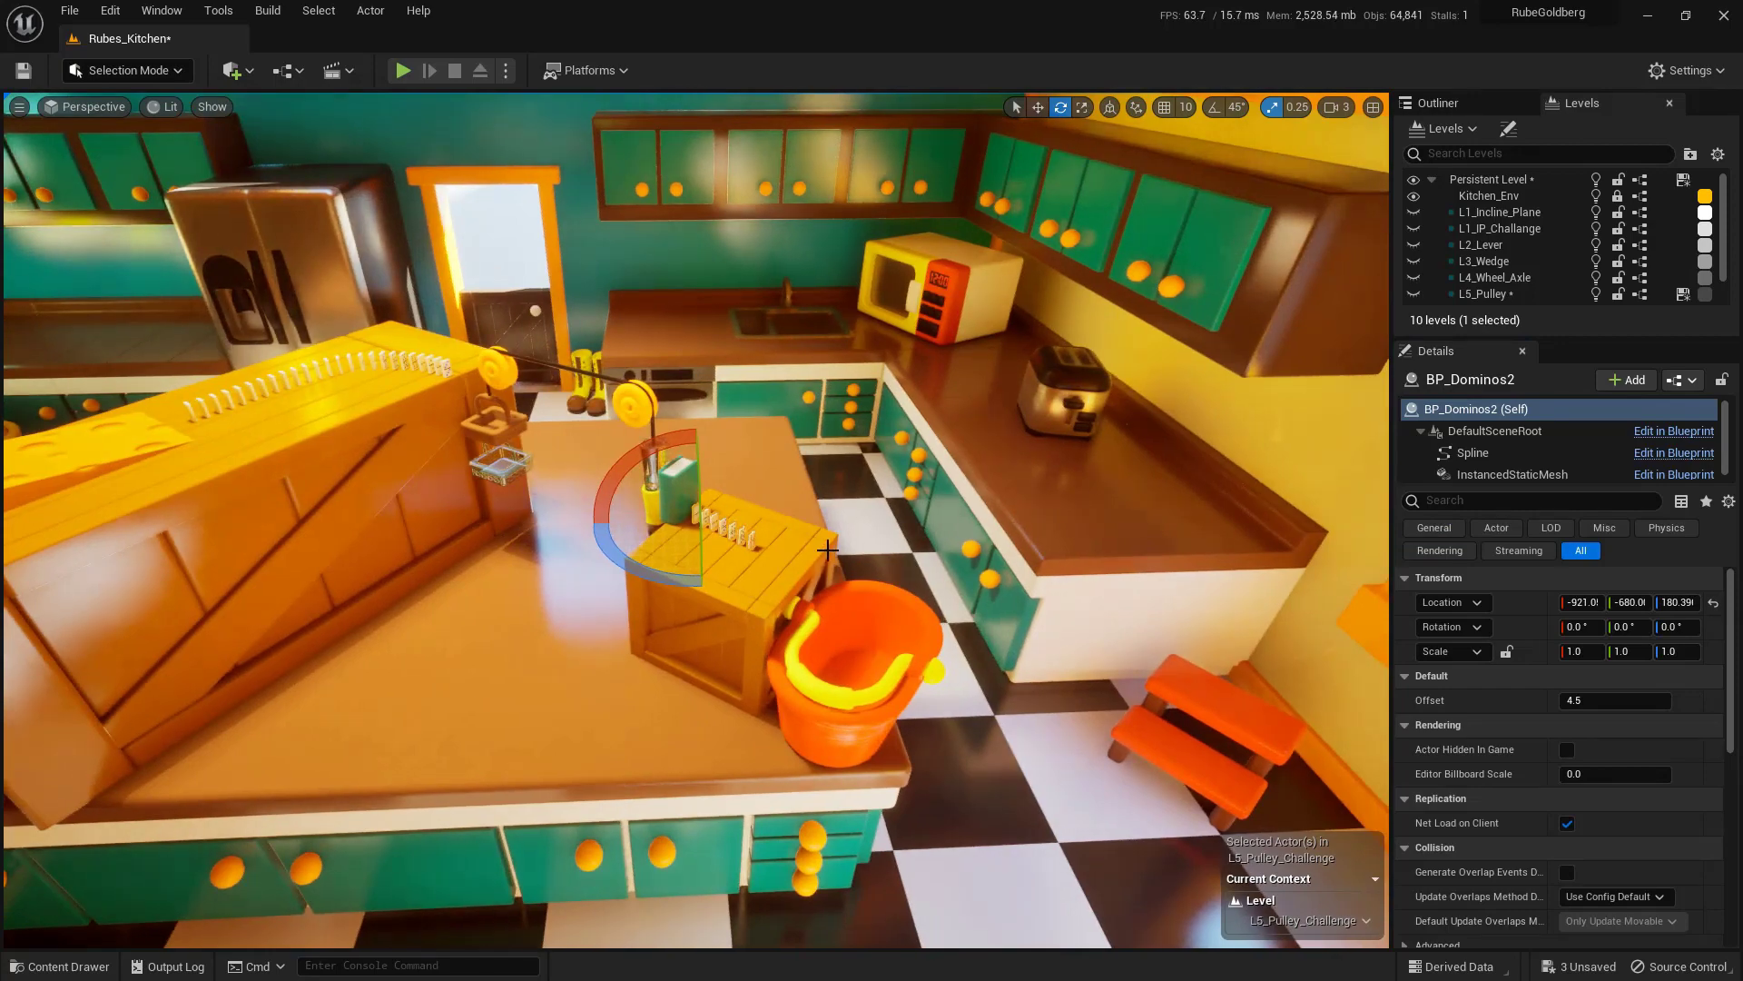
{"action": "right_click_drag", "start_coordinate": [772, 551], "coordinate": [811, 573], "text": "alt"}
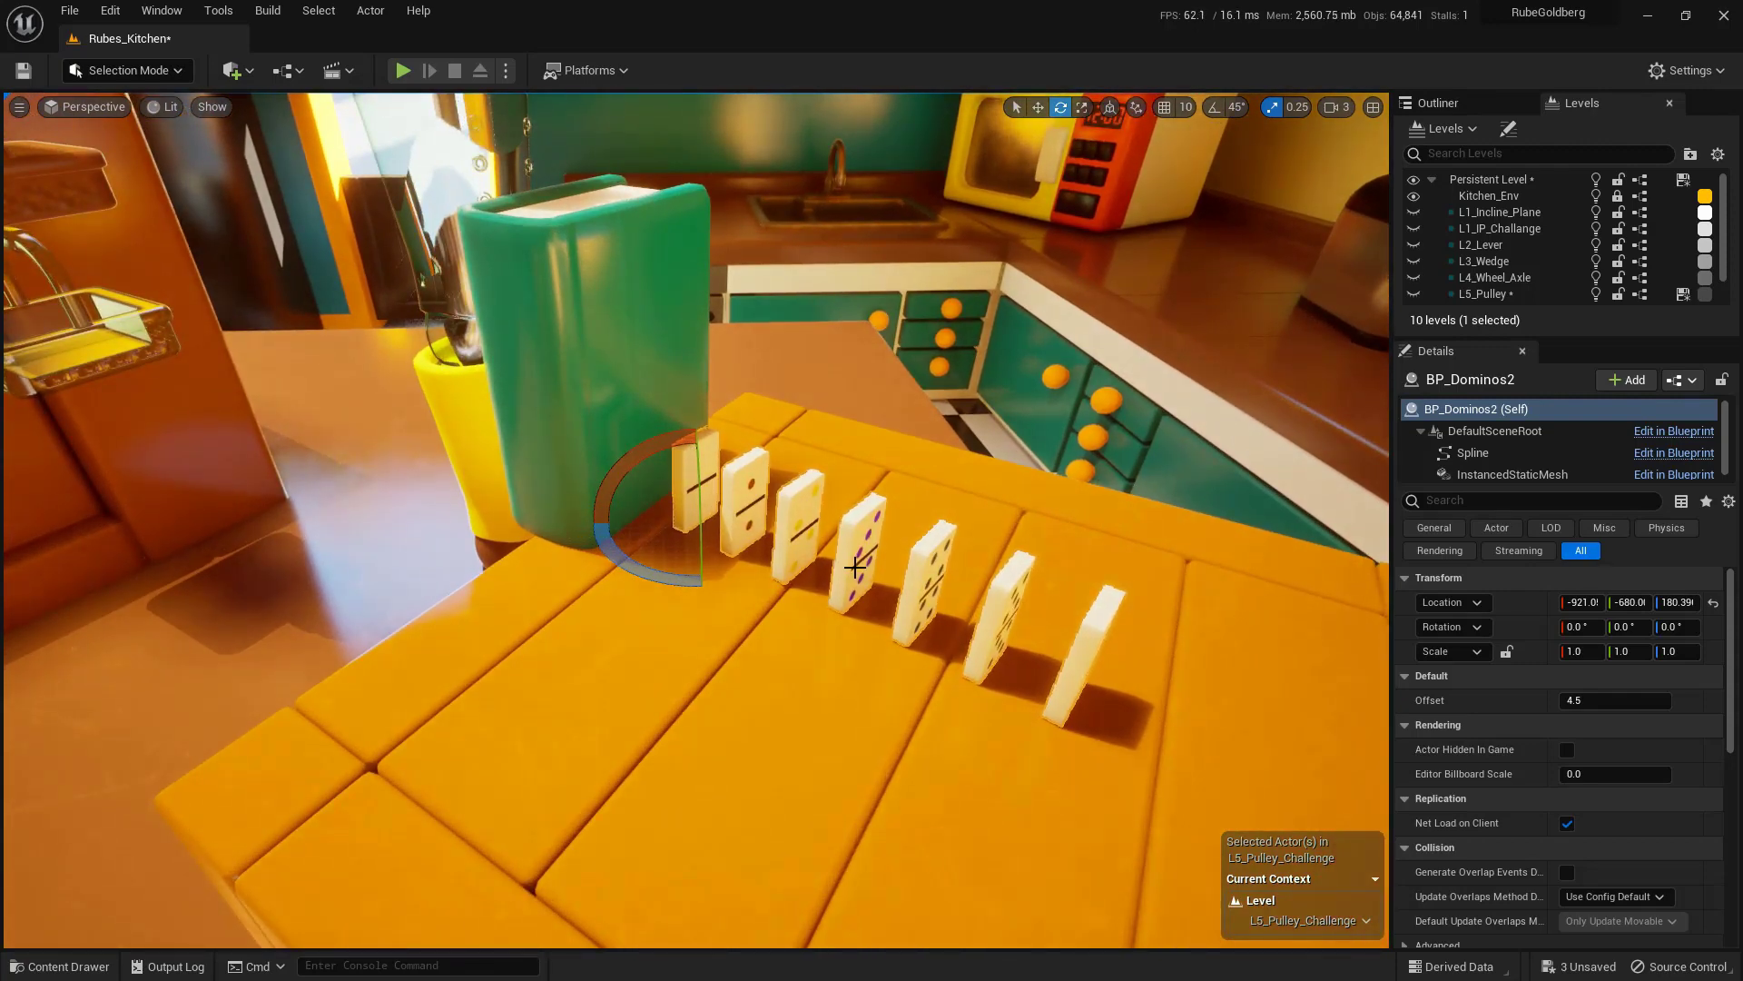
{"action": "key", "text": "g"}
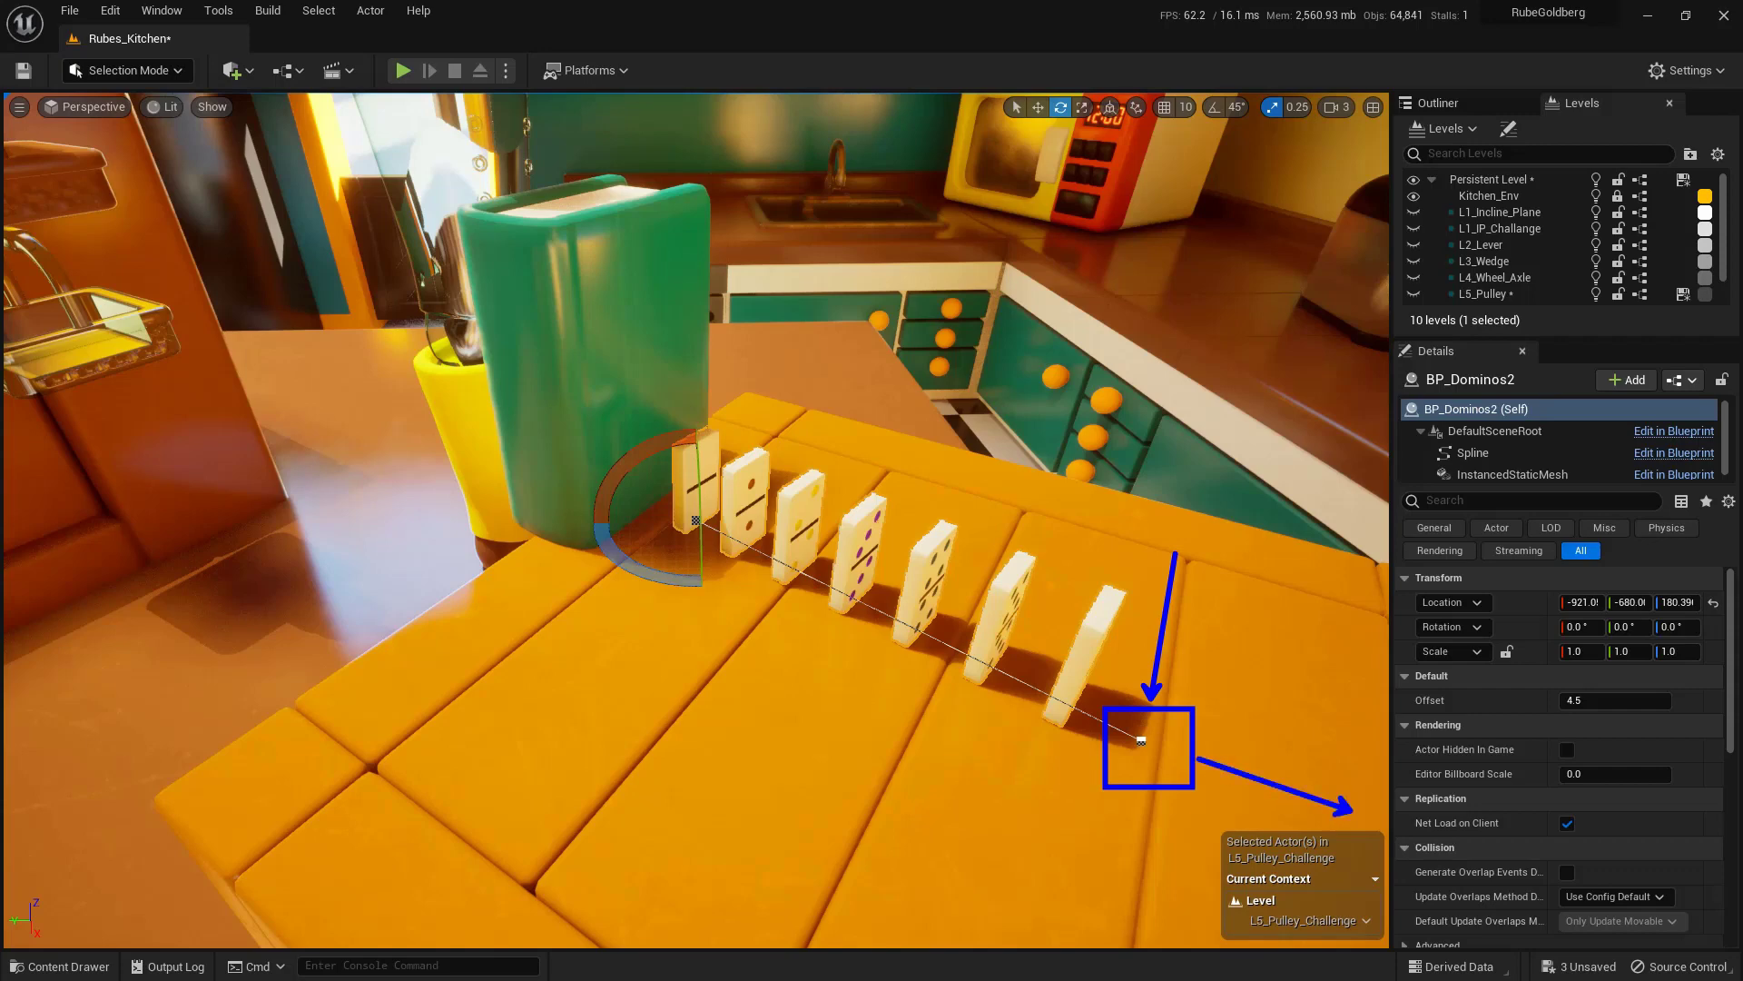
Step: Drag the BP_Dominos2 spline's end point outward along X so dominos reach toward the orange bucket
{"action": "left_click", "coordinate": [1141, 741]}
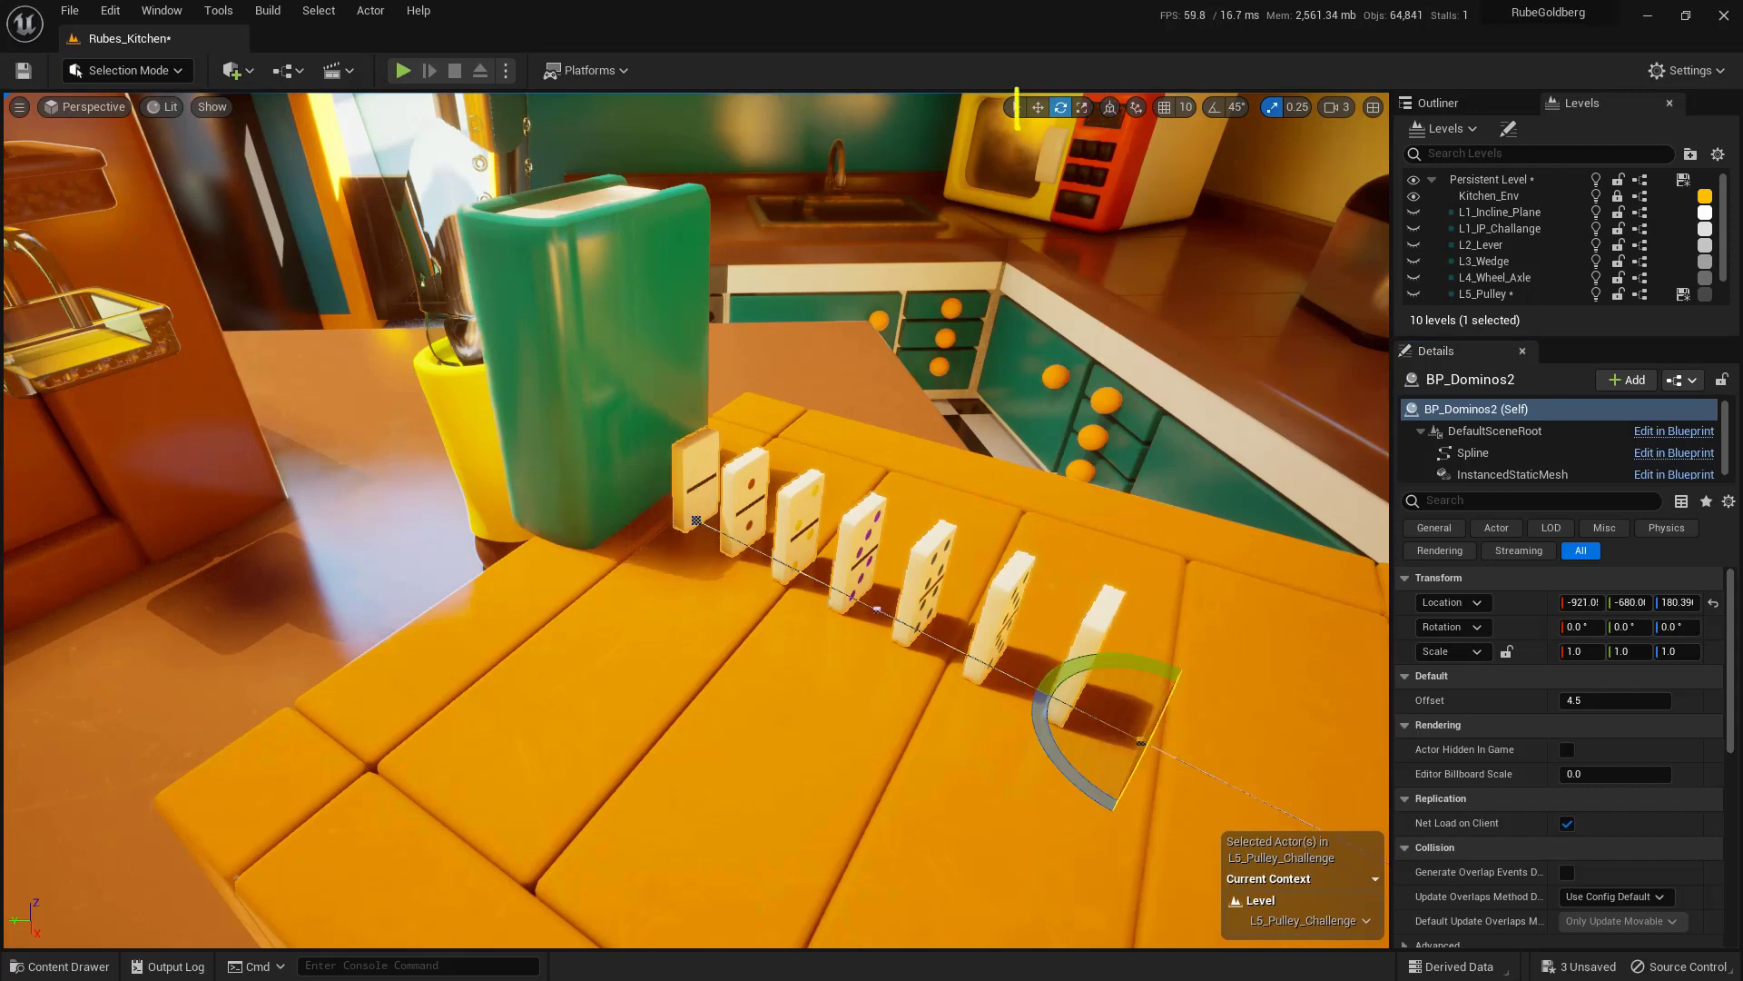
{"action": "left_click", "coordinate": [1039, 109]}
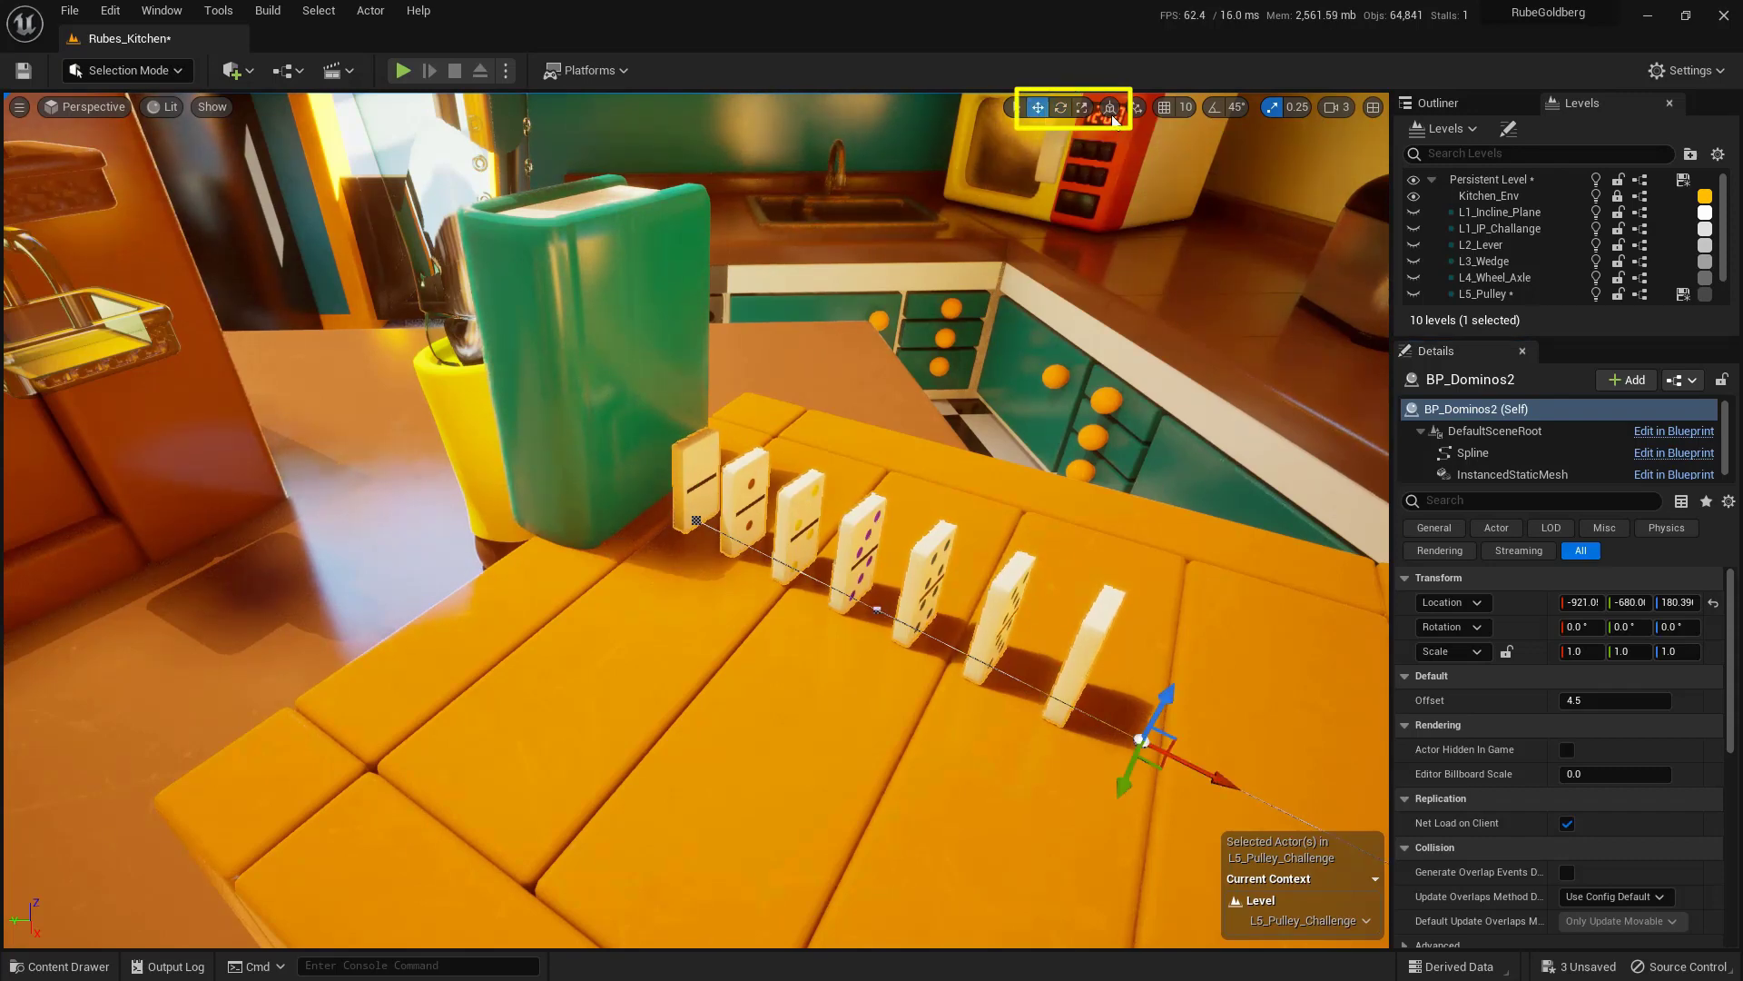
{"action": "mouse_move", "coordinate": [908, 454]}
{"action": "right_mouse_down"}
{"action": "mouse_move", "coordinate": [872, 468]}
{"action": "mouse_move", "coordinate": [899, 468]}
{"action": "right_mouse_up"}
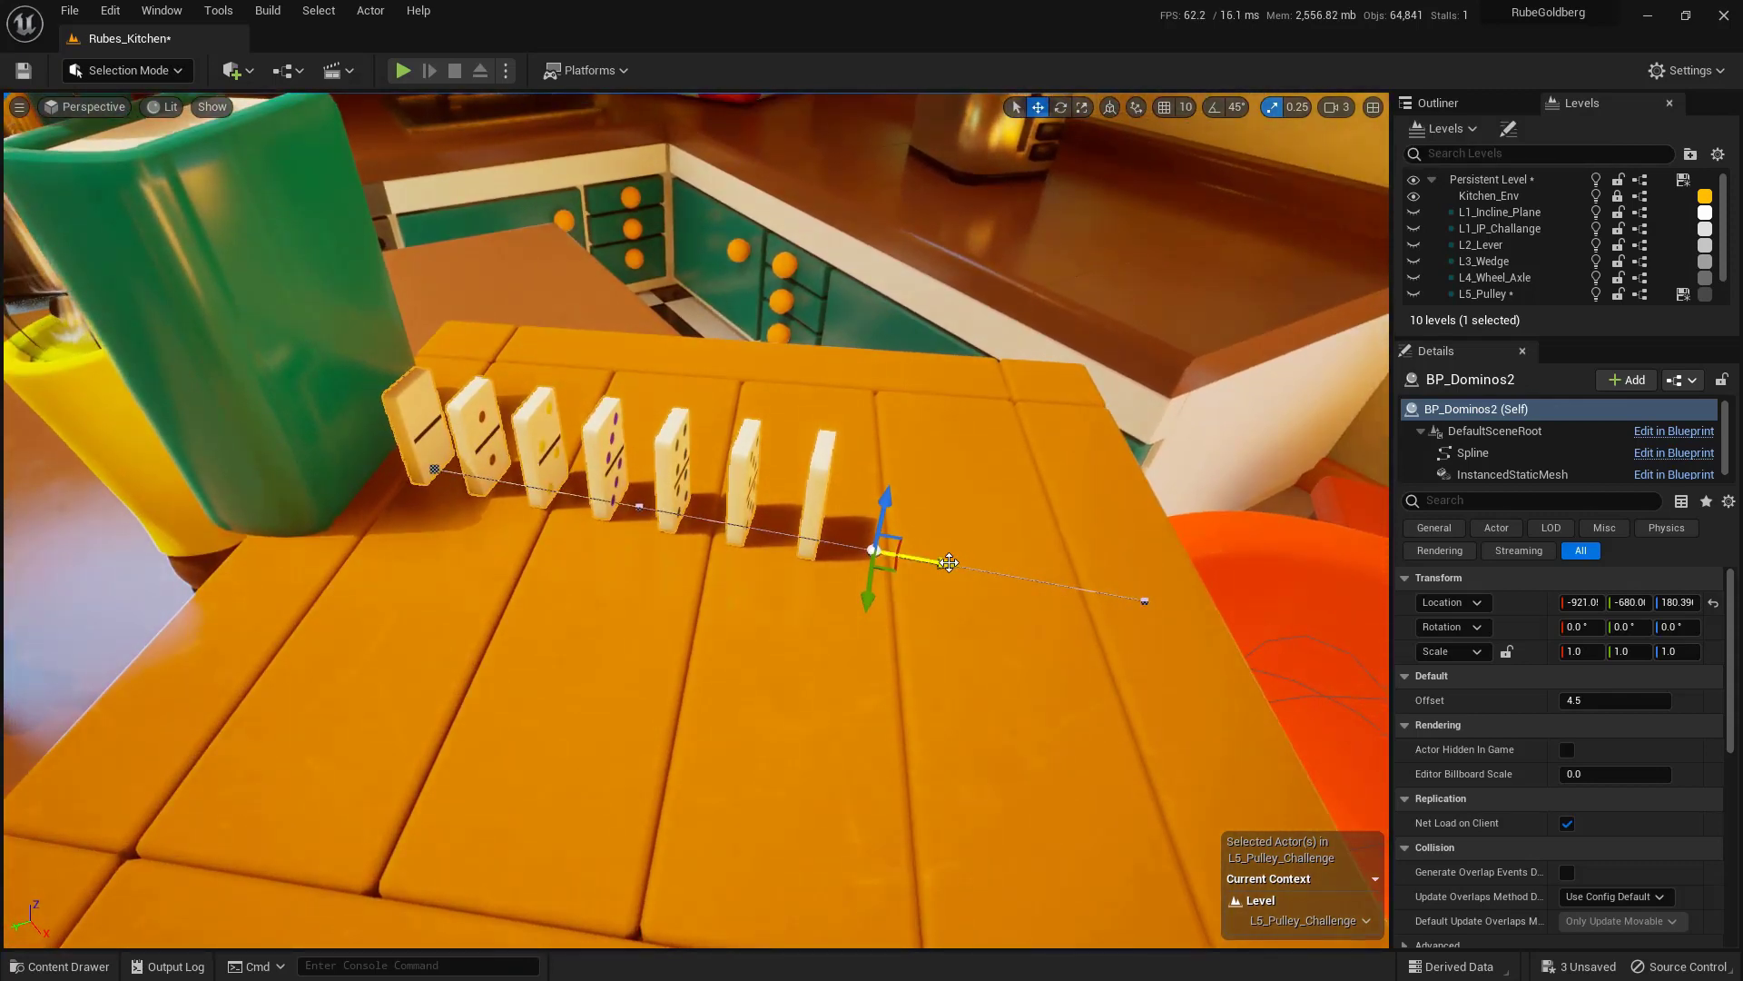
{"action": "left_click_drag", "start_coordinate": [949, 563], "coordinate": [1312, 626]}
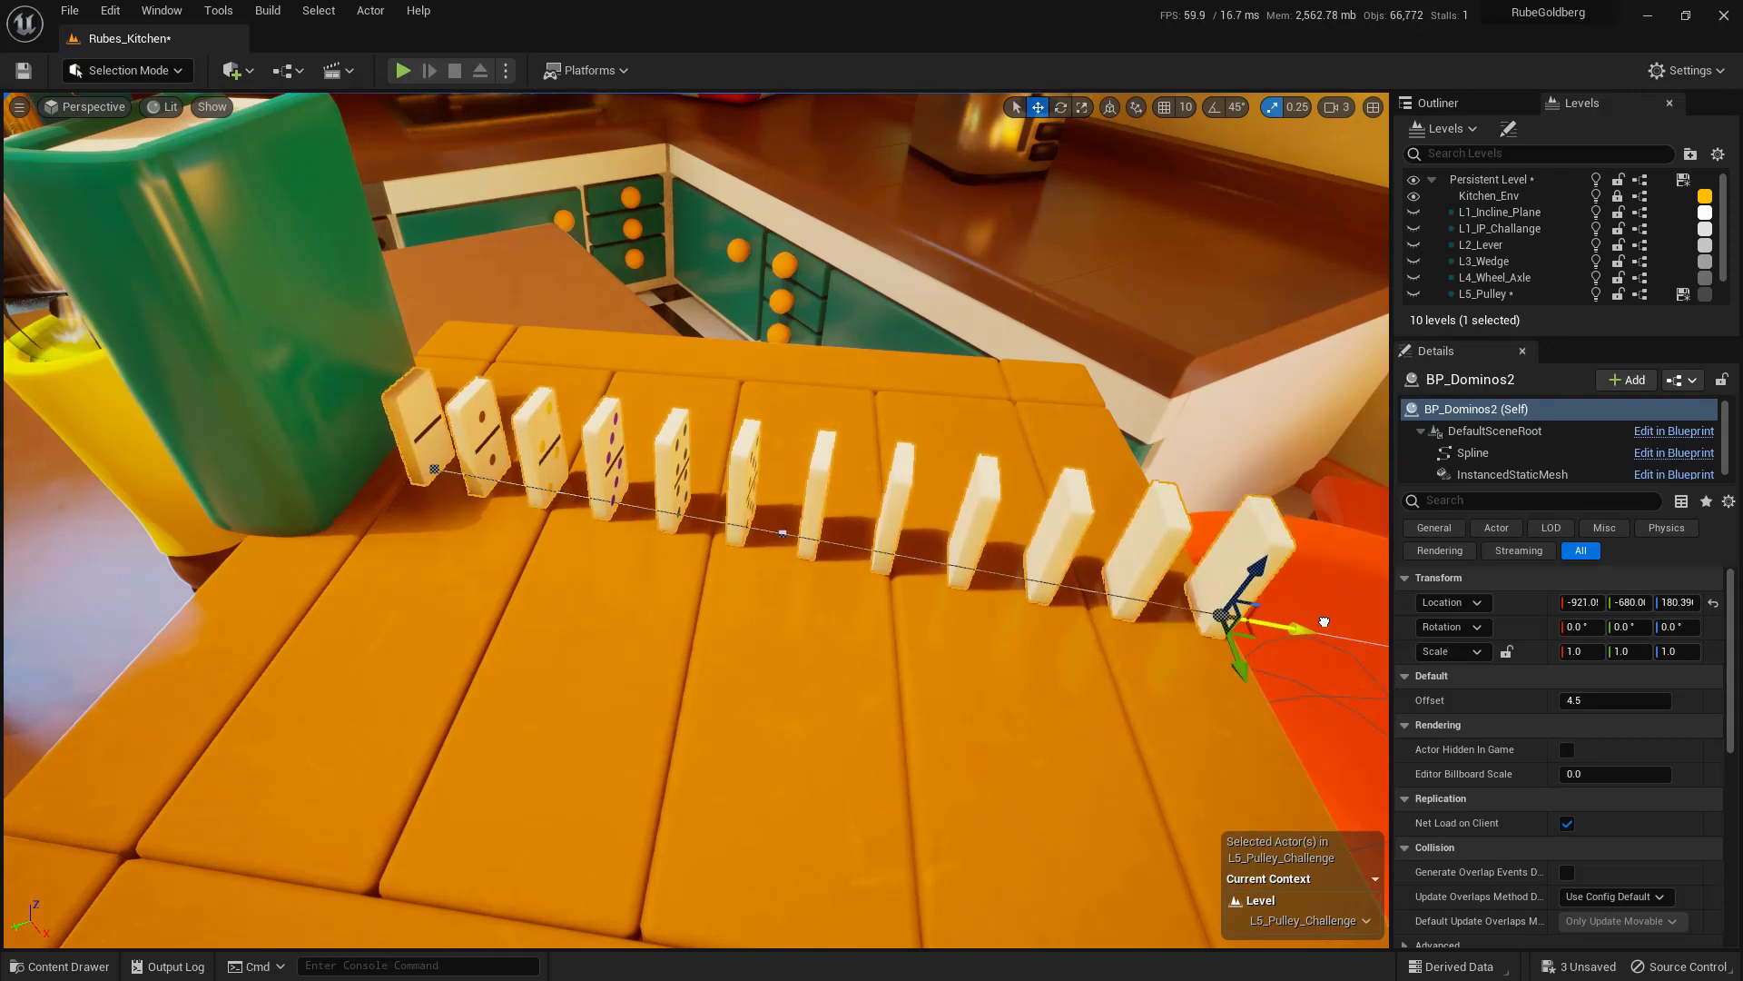
{"action": "left_click_drag", "start_coordinate": [1072, 659], "coordinate": [1199, 532]}
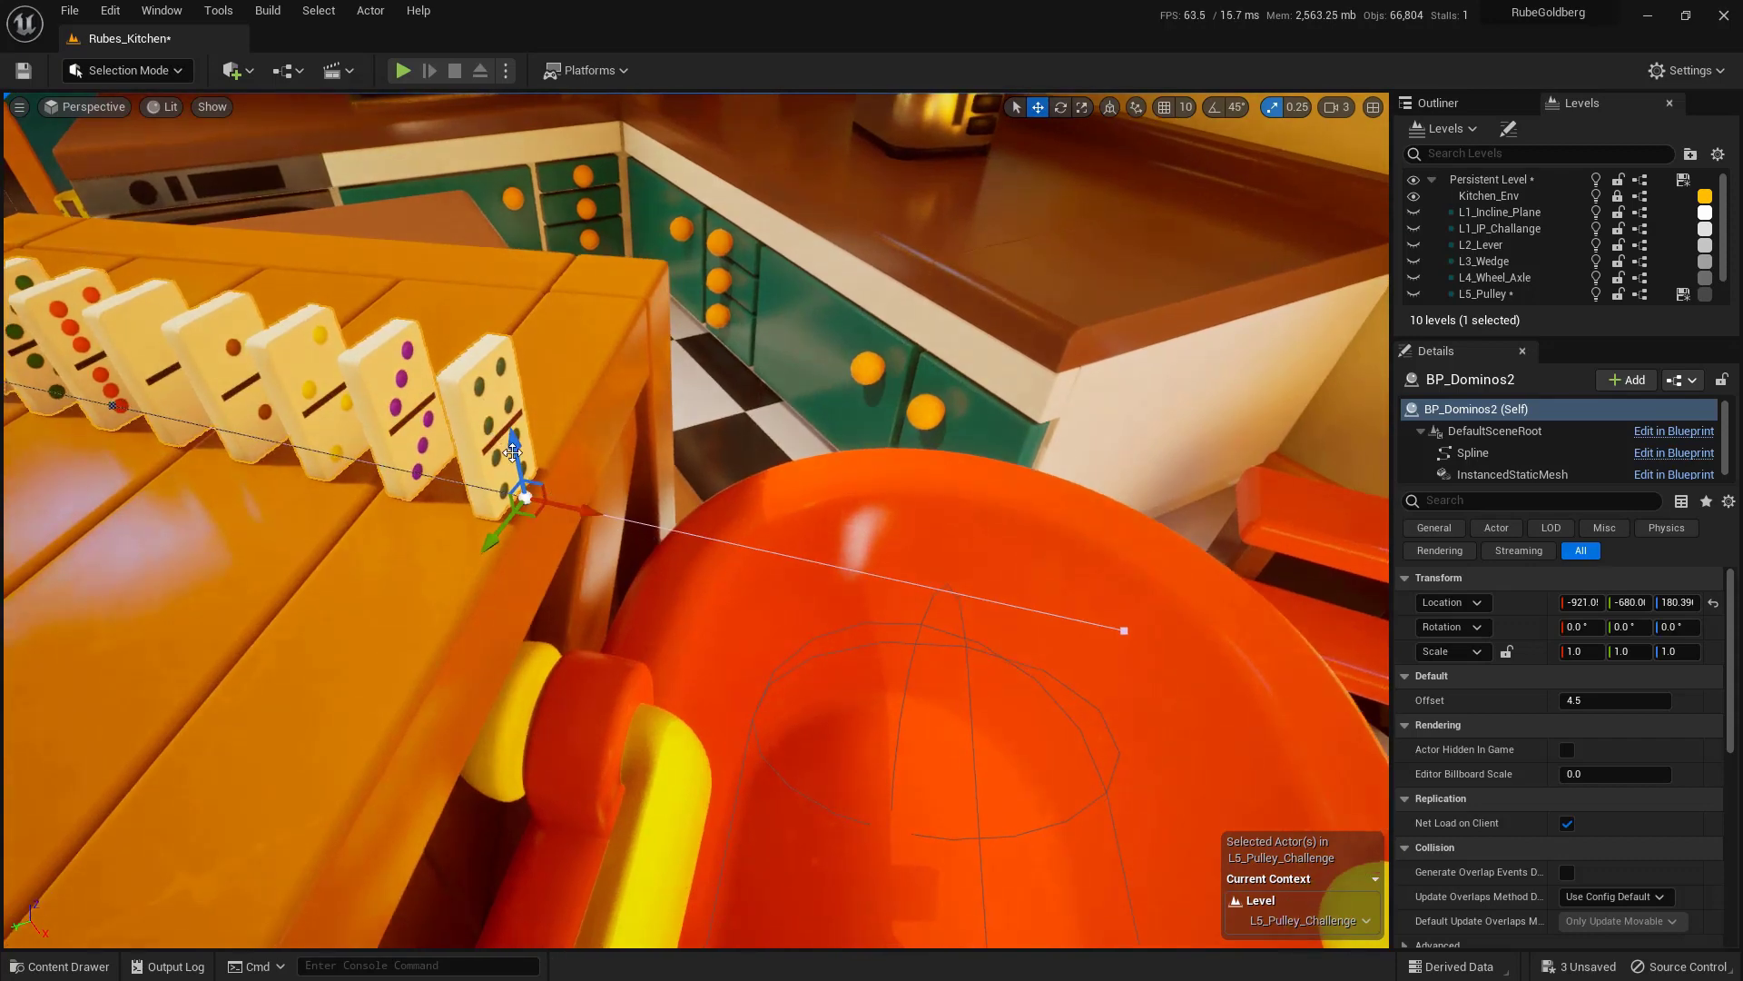
{"action": "mouse_move", "coordinate": [539, 440]}
{"action": "left_mouse_down"}
{"action": "mouse_move", "coordinate": [626, 445]}
{"action": "mouse_move", "coordinate": [851, 746]}
{"action": "left_mouse_up"}
{"action": "left_click_drag", "start_coordinate": [876, 658], "coordinate": [853, 749]}
{"action": "left_click_drag", "start_coordinate": [785, 701], "coordinate": [853, 749]}
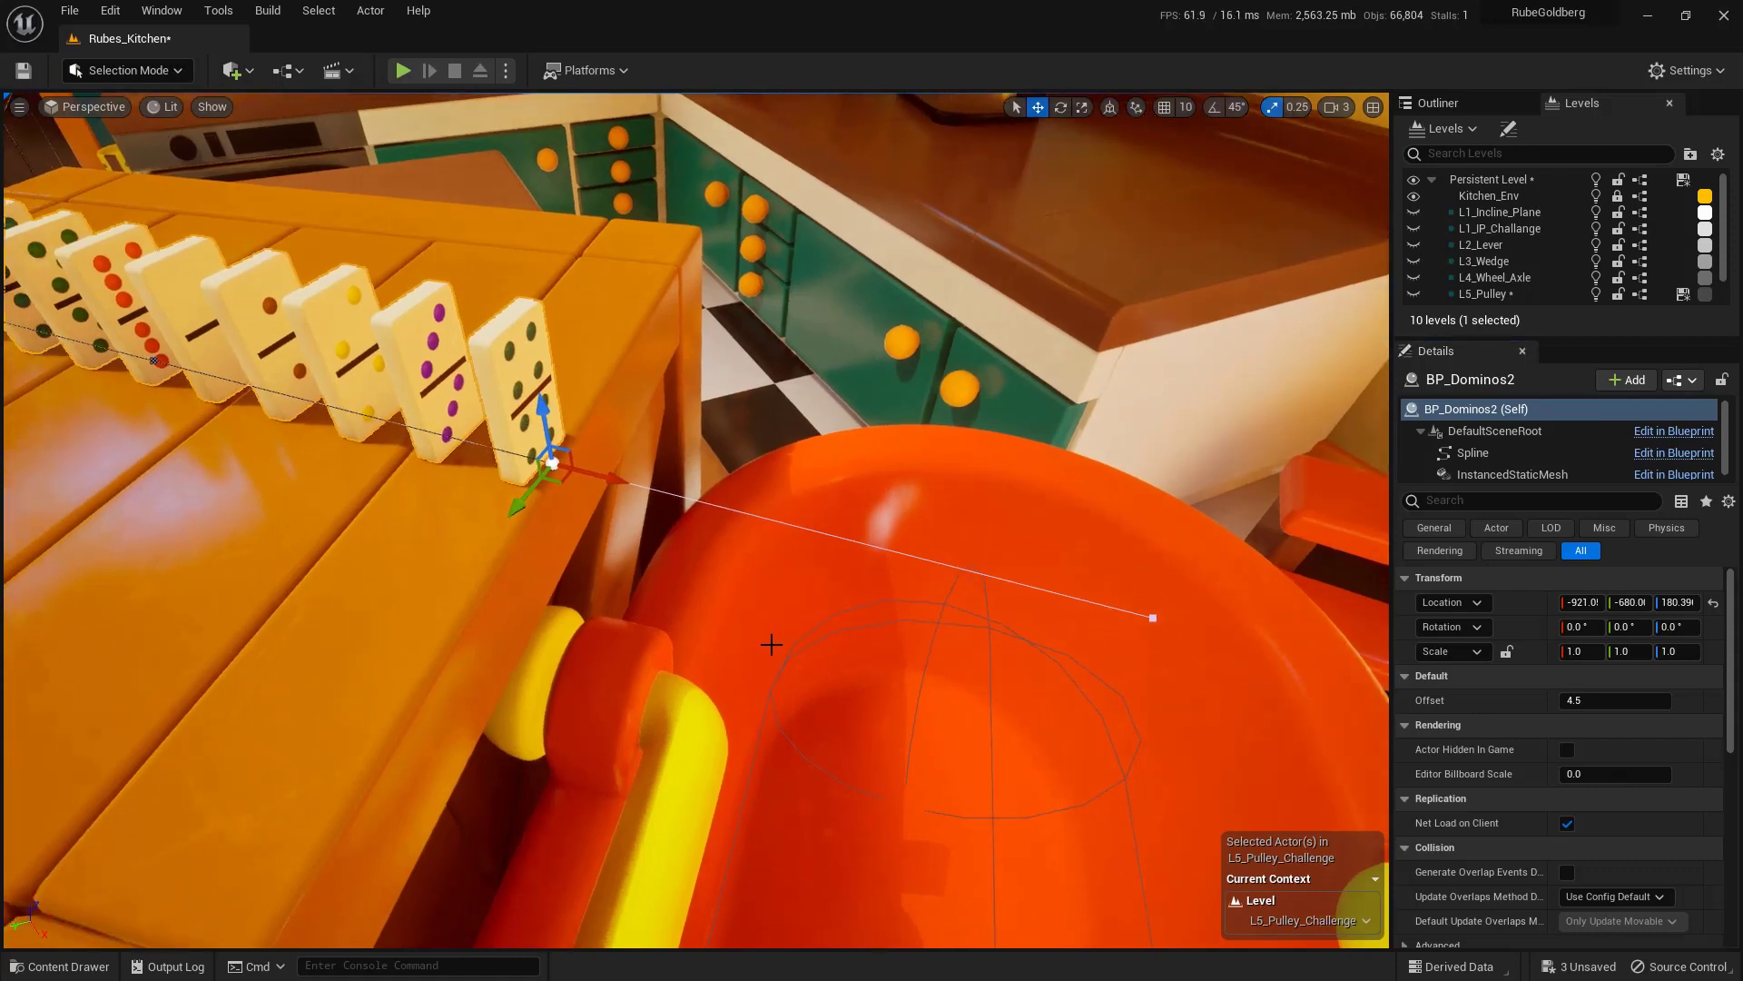